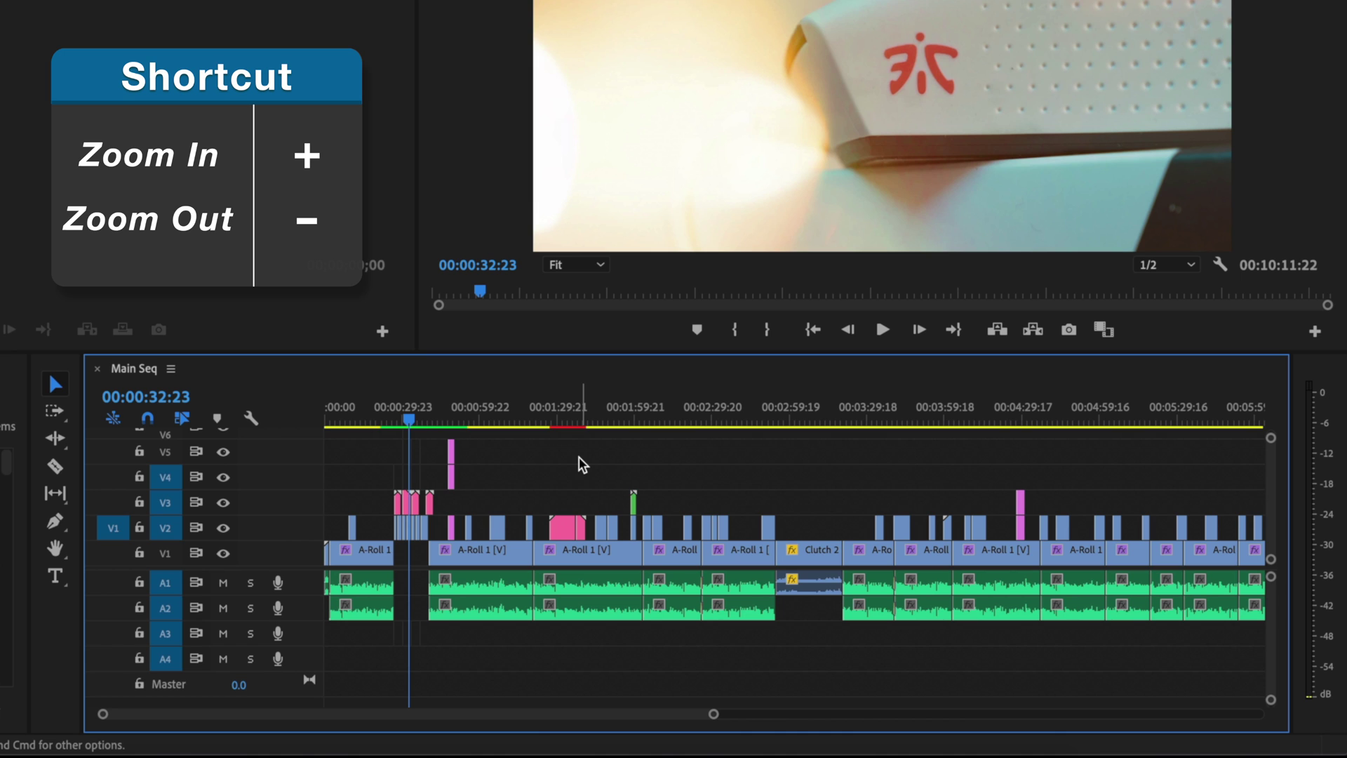
Zoom the Main Seq timeline in around the playhead and back out until the entire sequence fits
{"action": "key", "text": "equal"}
{"action": "key", "text": "equal"}
{"action": "key", "text": "equal"}
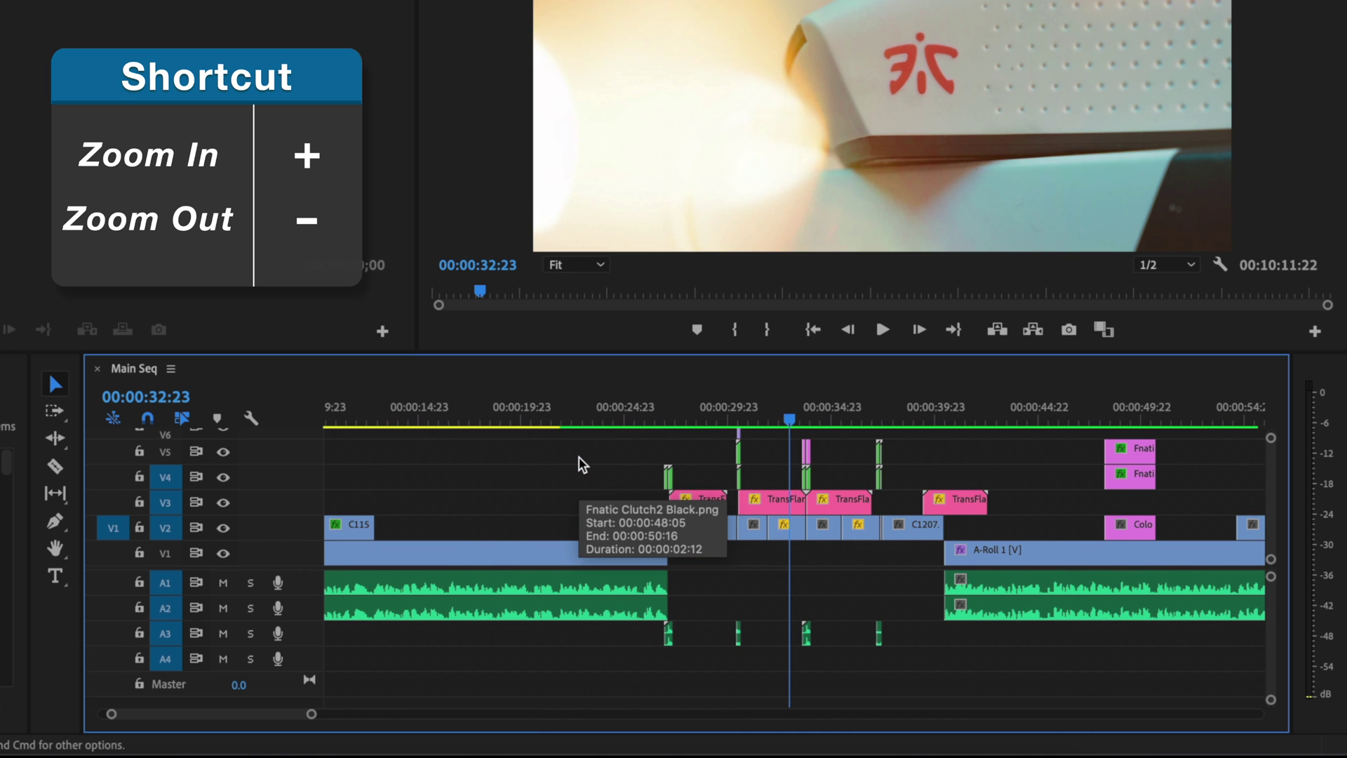
{"action": "key", "text": "equal"}
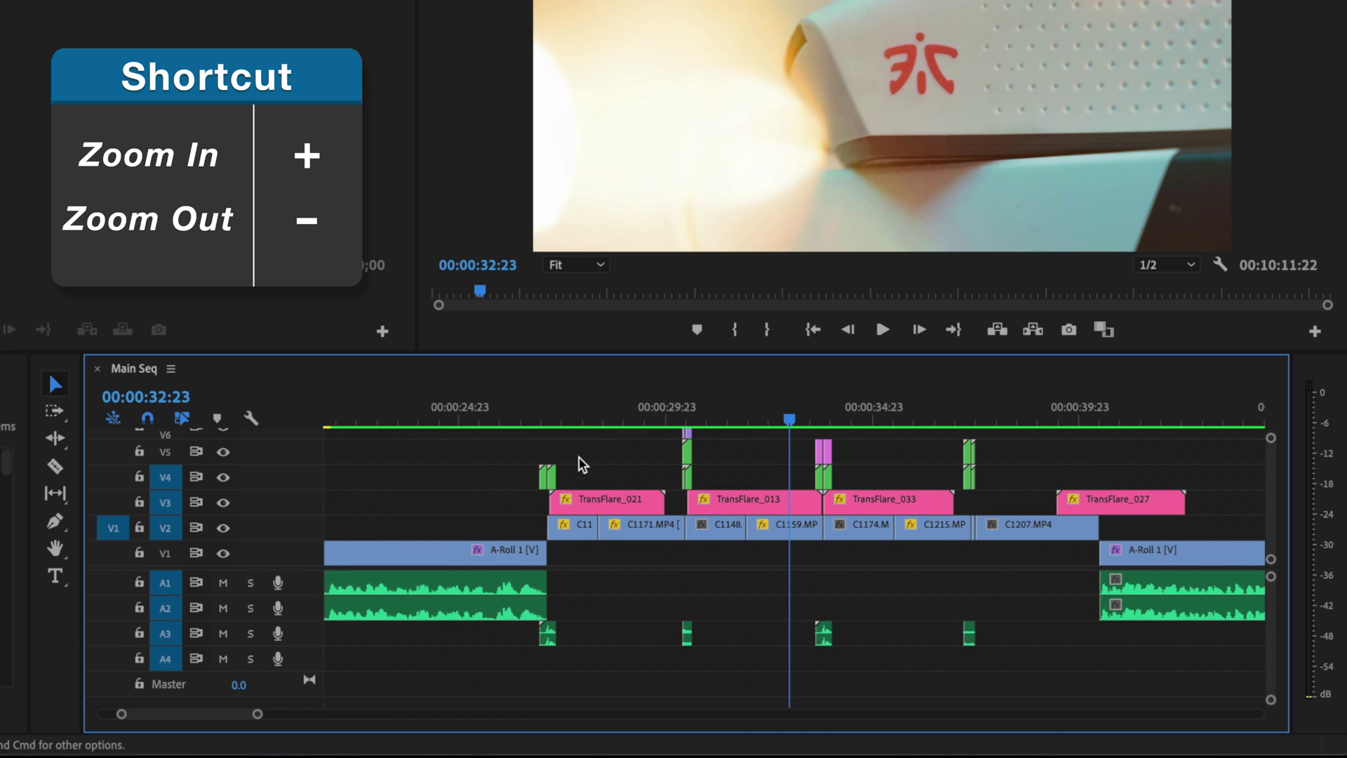
{"action": "key", "text": "minus"}
{"action": "key", "text": "minus"}
{"action": "key", "text": "minus"}
{"action": "key", "text": "minus"}
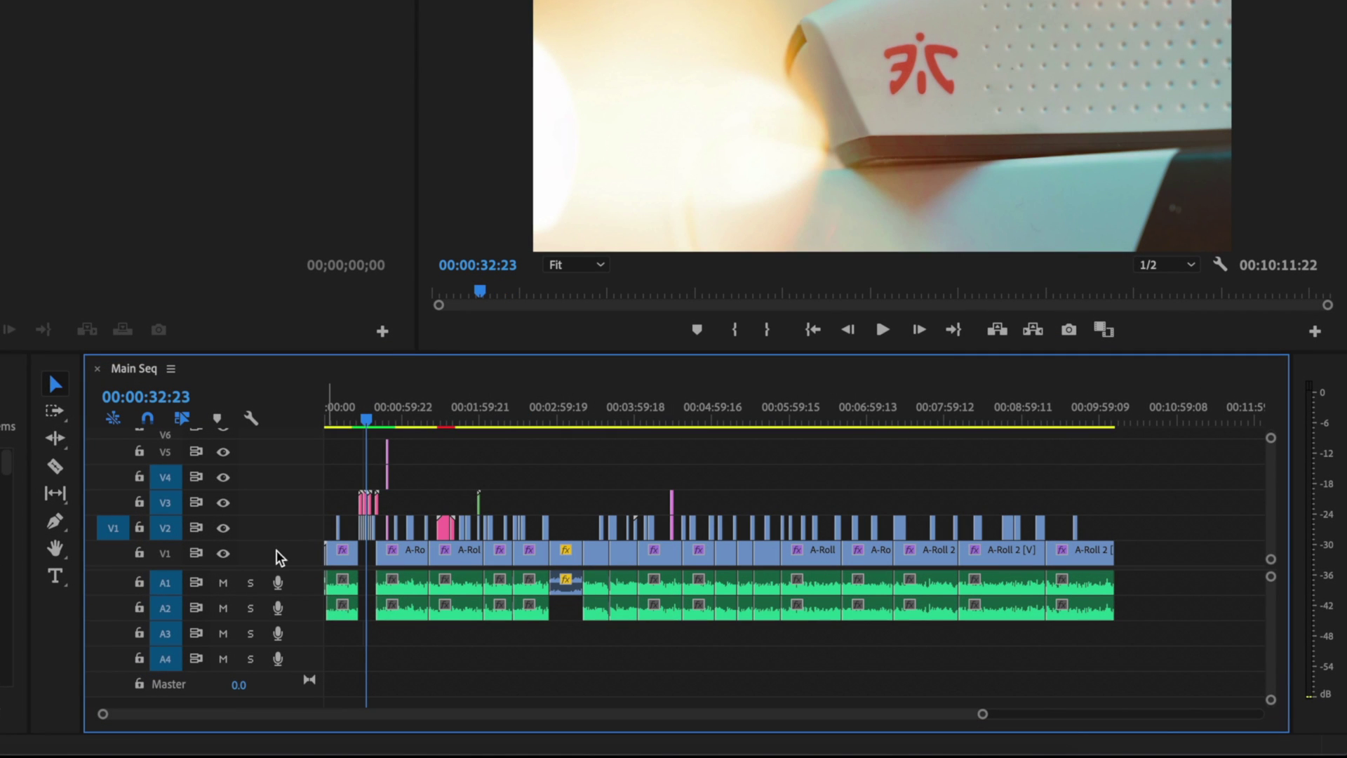
{"action": "left_click_drag", "start_coordinate": [309, 490], "coordinate": [307, 494]}
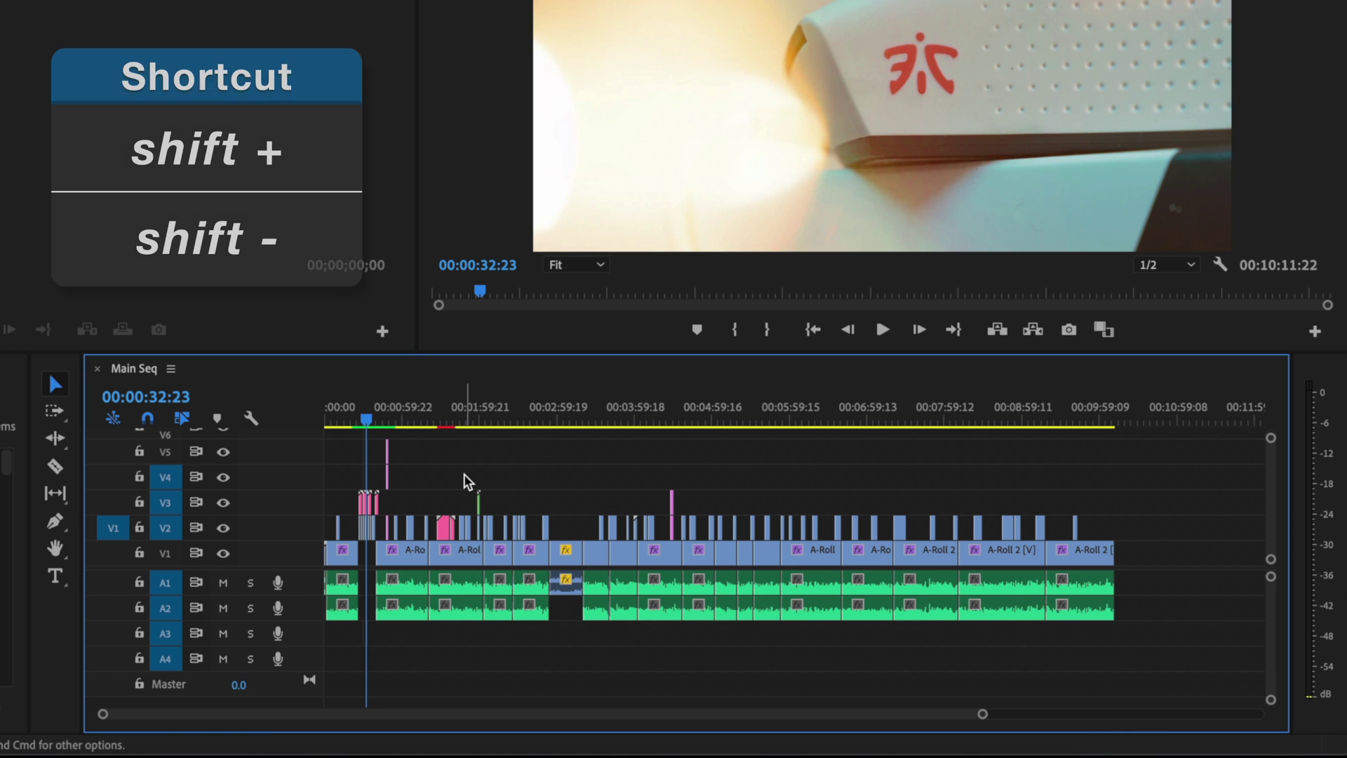
Alternately expand and minimize all video and audio tracks in Main Seq, ending with every track expanded
{"action": "key", "text": "shift+equal"}
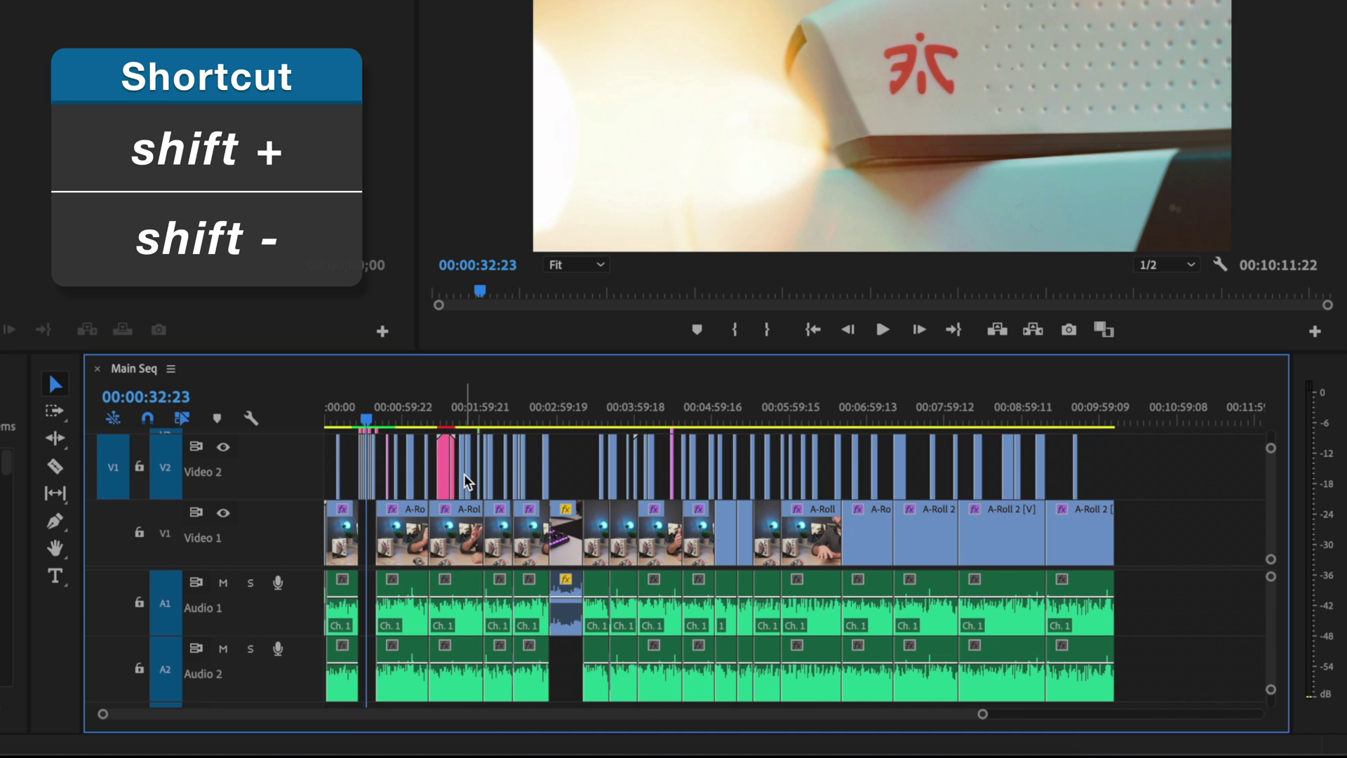
{"action": "key", "text": "shift+minus"}
{"action": "key", "text": "shift+equal"}
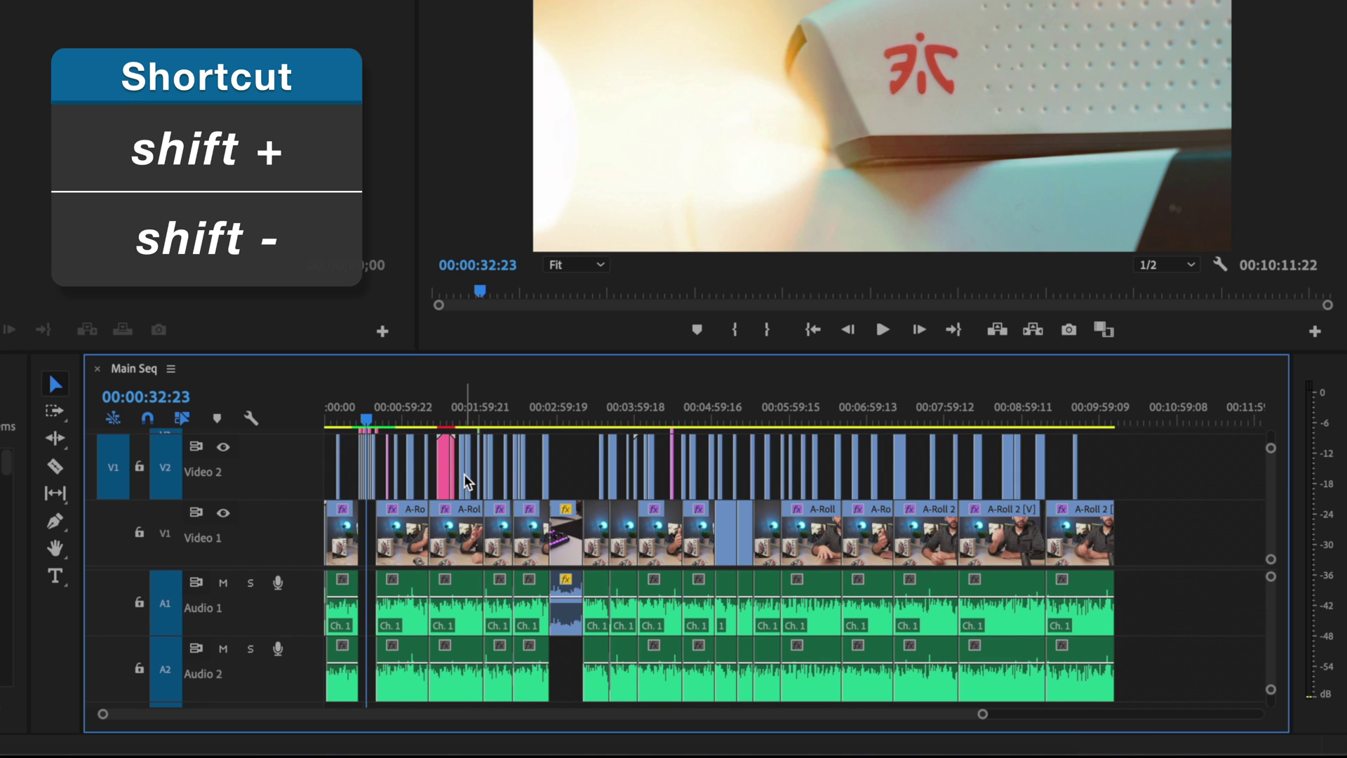
{"action": "key", "text": "shift+minus"}
{"action": "key", "text": "shift+equal"}
{"action": "key", "text": "shift+minus"}
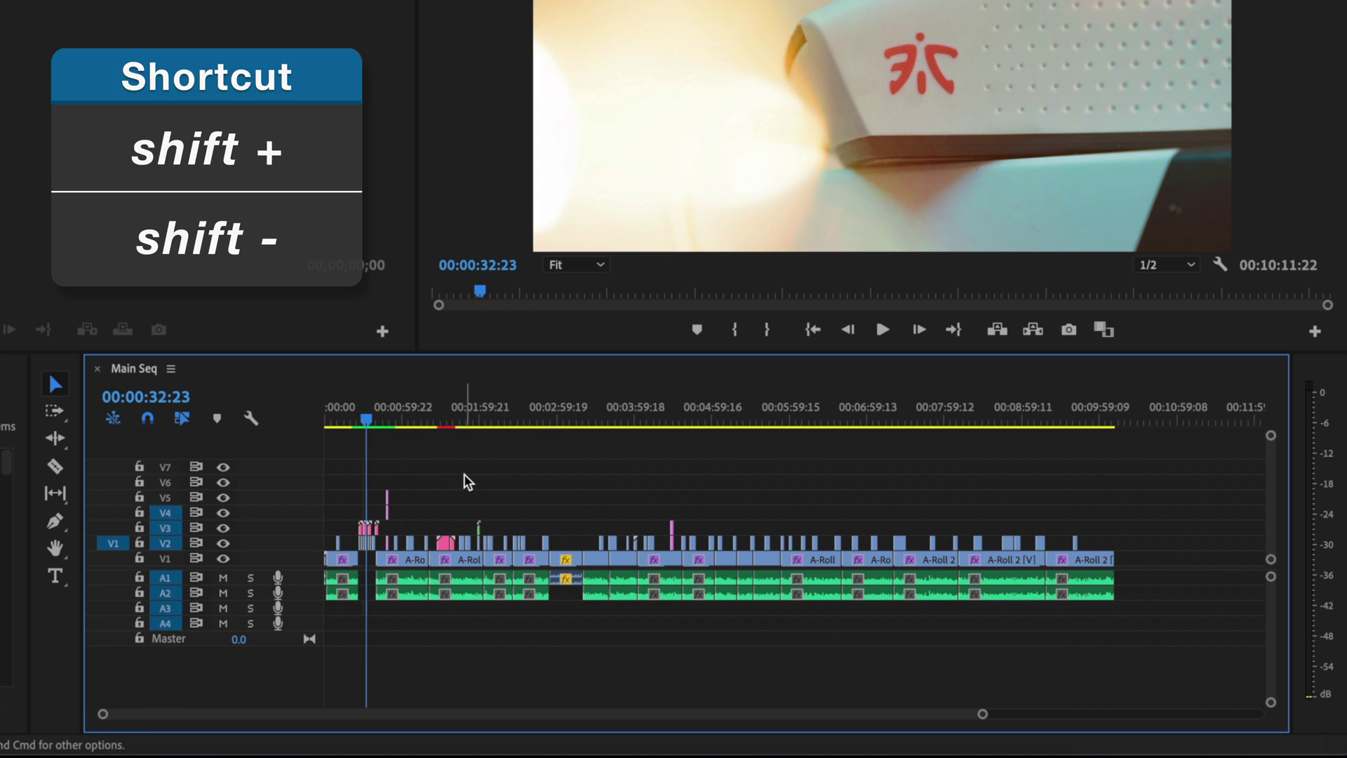
{"action": "key", "text": "shift+equal"}
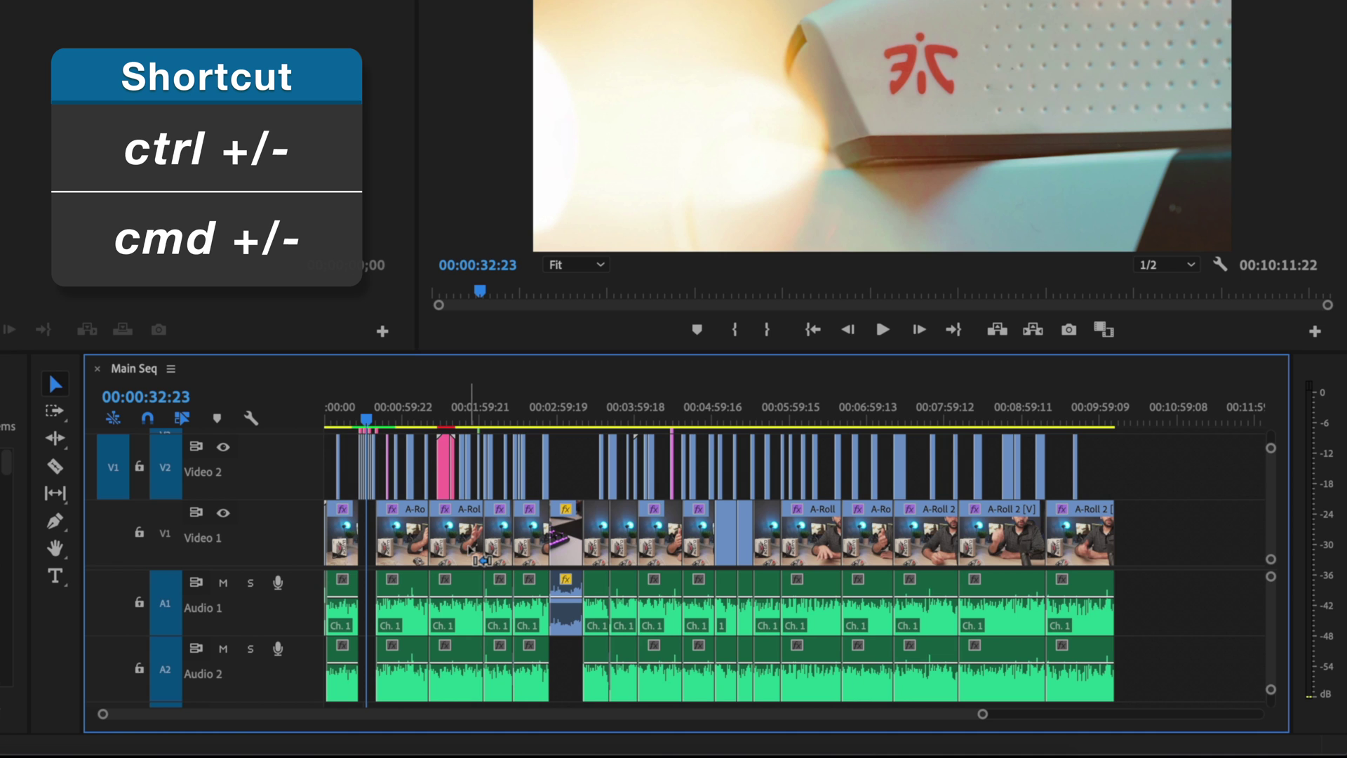
Decrease and increase the height of only the video tracks, ending with them at a reduced height
{"action": "key", "text": "ctrl+minus"}
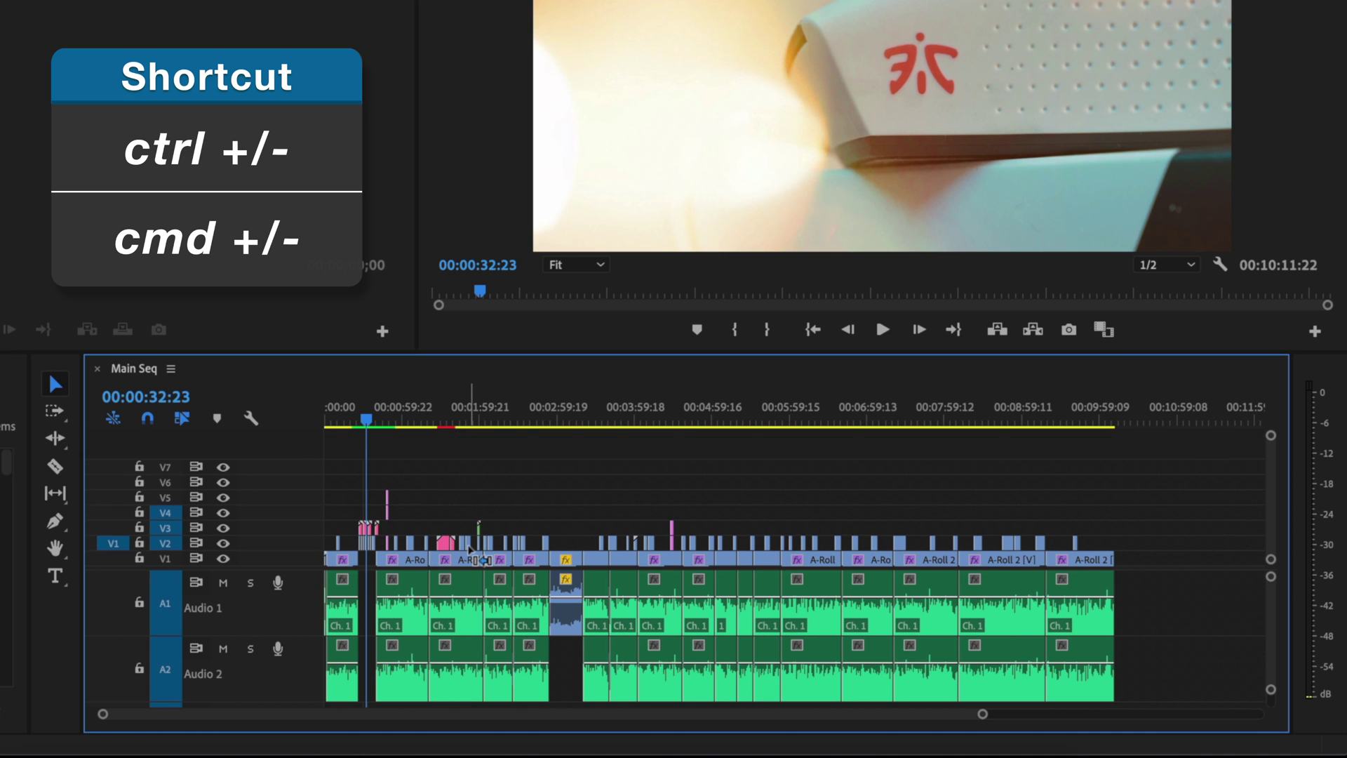
{"action": "key", "text": "ctrl+equal"}
{"action": "key", "text": "ctrl+minus"}
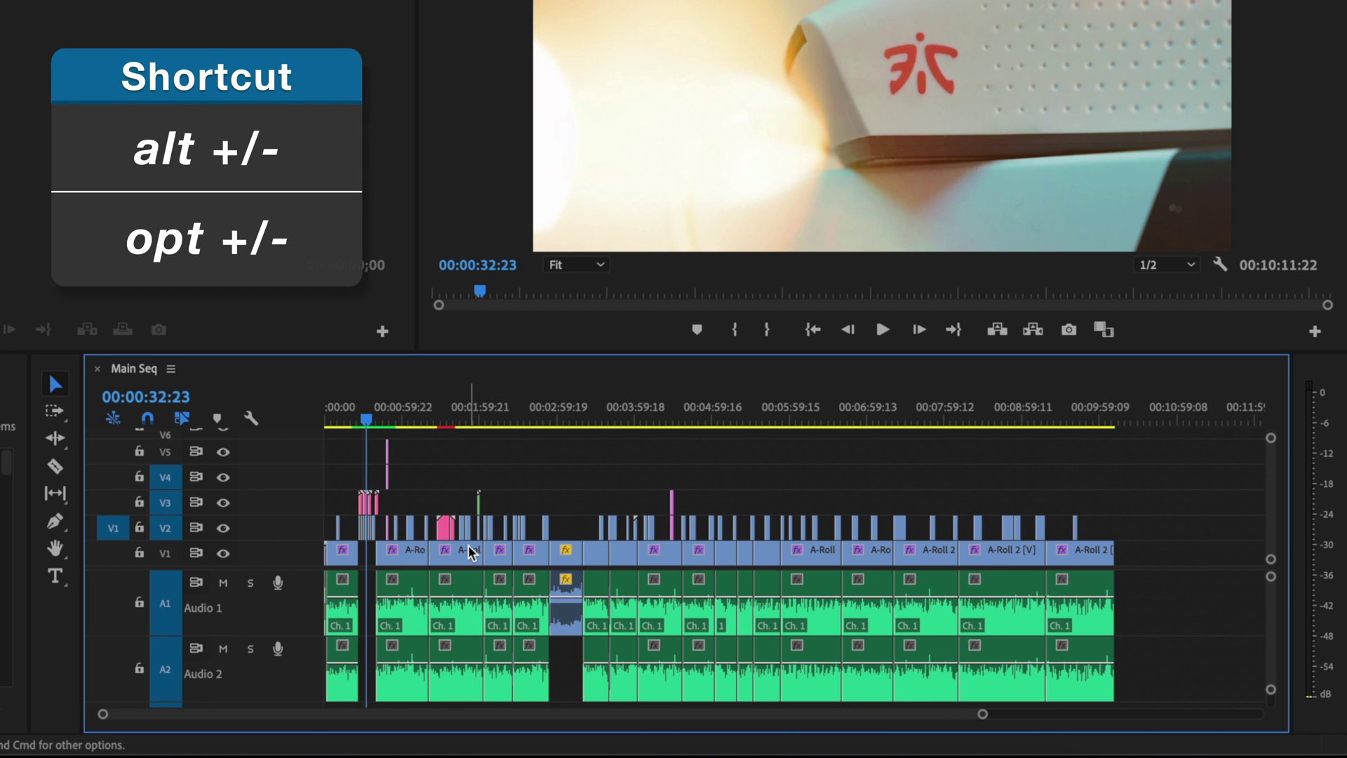
Decrease and increase the height of only the audio tracks, ending with them in compact rows
{"action": "key", "text": "alt+minus"}
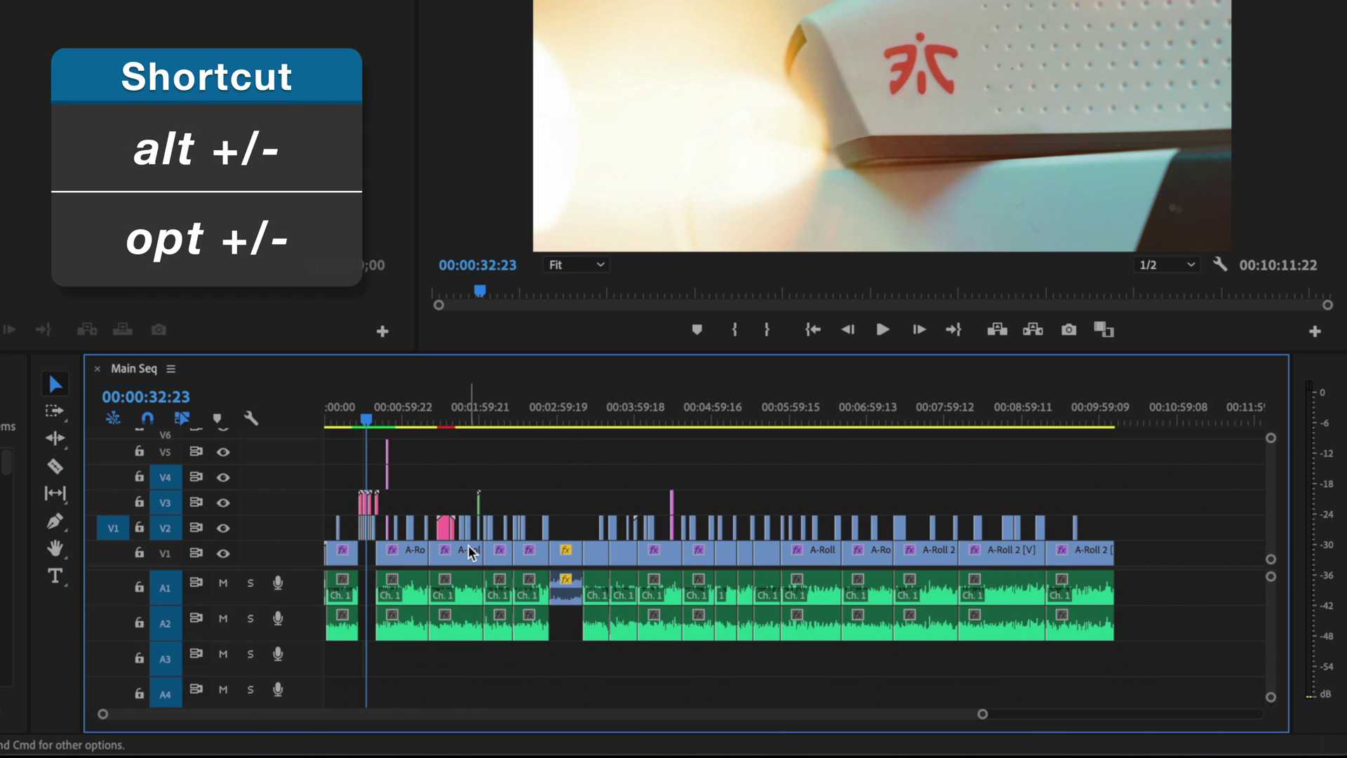
{"action": "key", "text": "alt+equal"}
{"action": "key", "text": "alt+minus"}
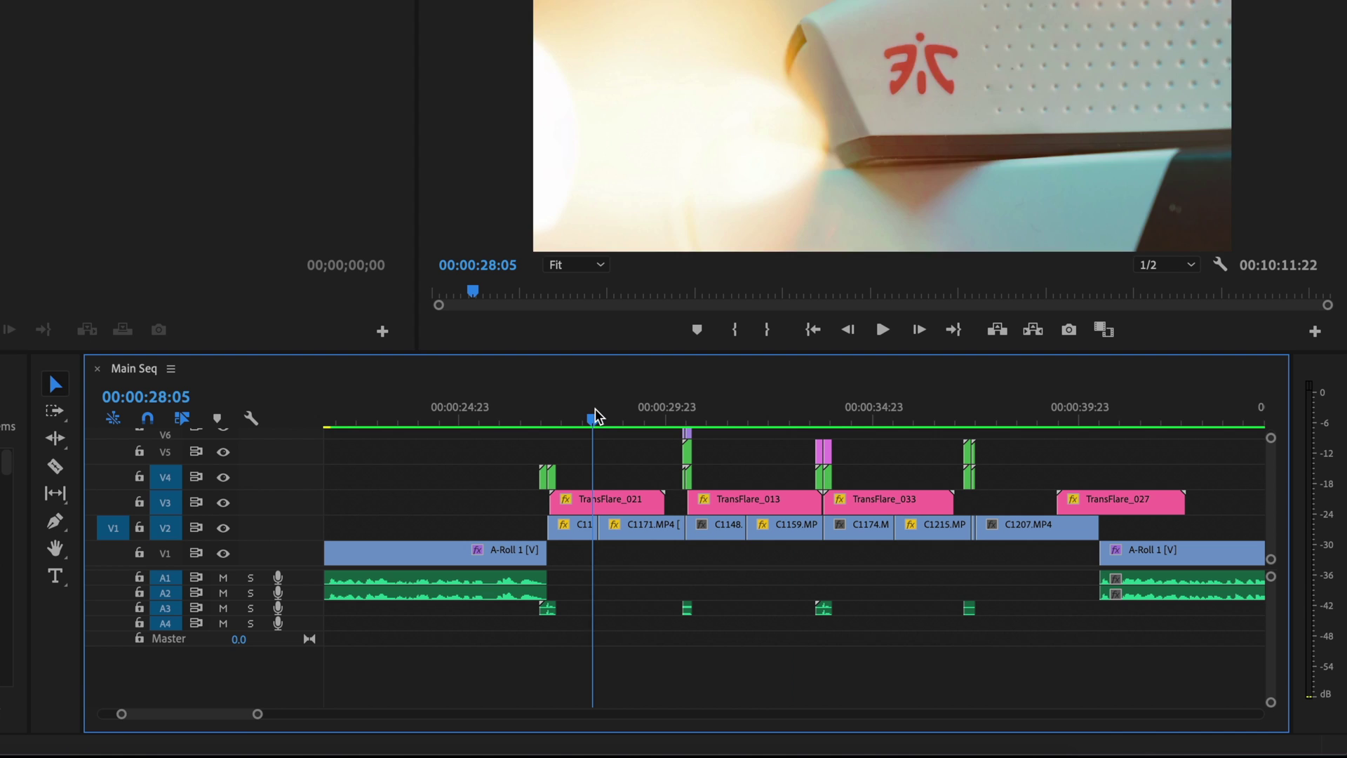
Play the B-roll section from about 00:00:29:14, scrub to 00:00:34:09 and fit the whole sequence in the timeline
{"action": "left_click_drag", "start_coordinate": [594, 417], "coordinate": [649, 418]}
{"action": "key", "text": "space"}
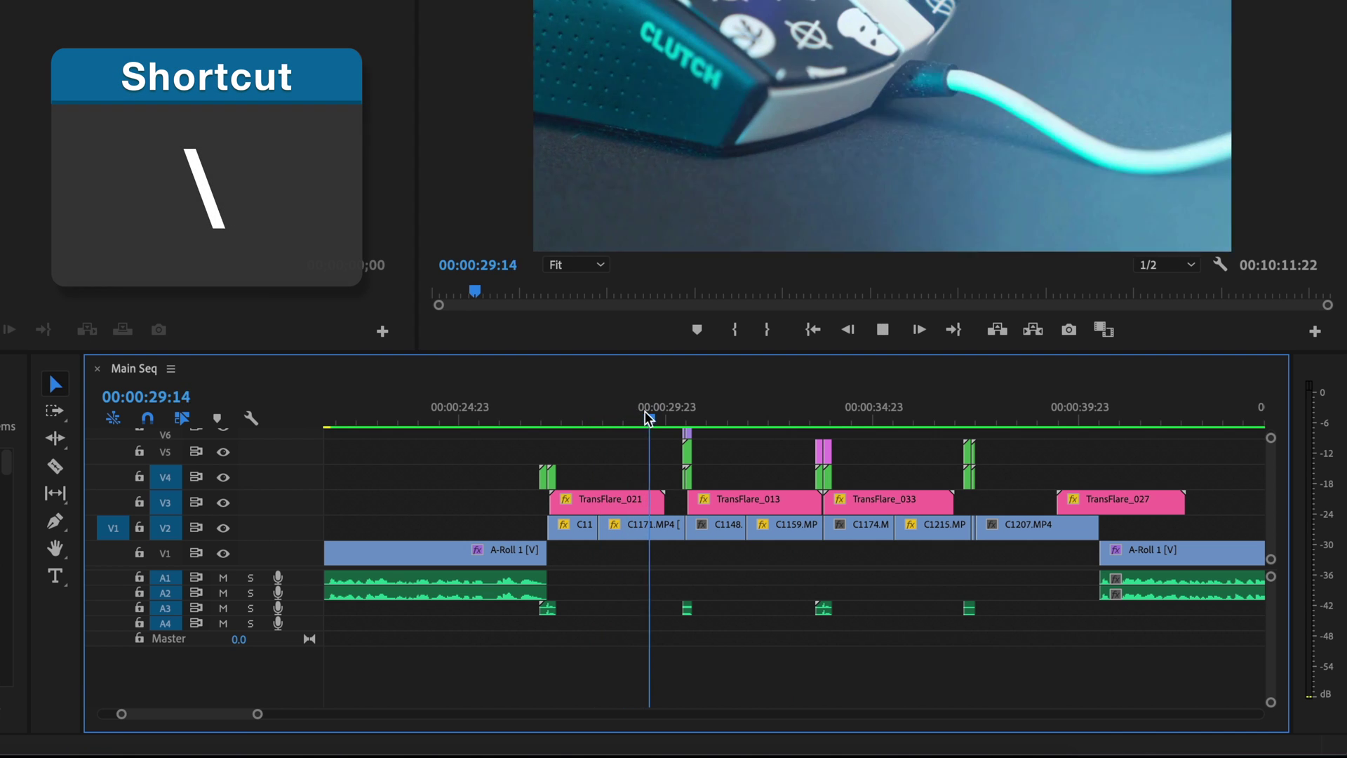
{"action": "key", "text": "space"}
{"action": "left_click_drag", "start_coordinate": [791, 417], "coordinate": [722, 414]}
{"action": "key", "text": "backslash"}
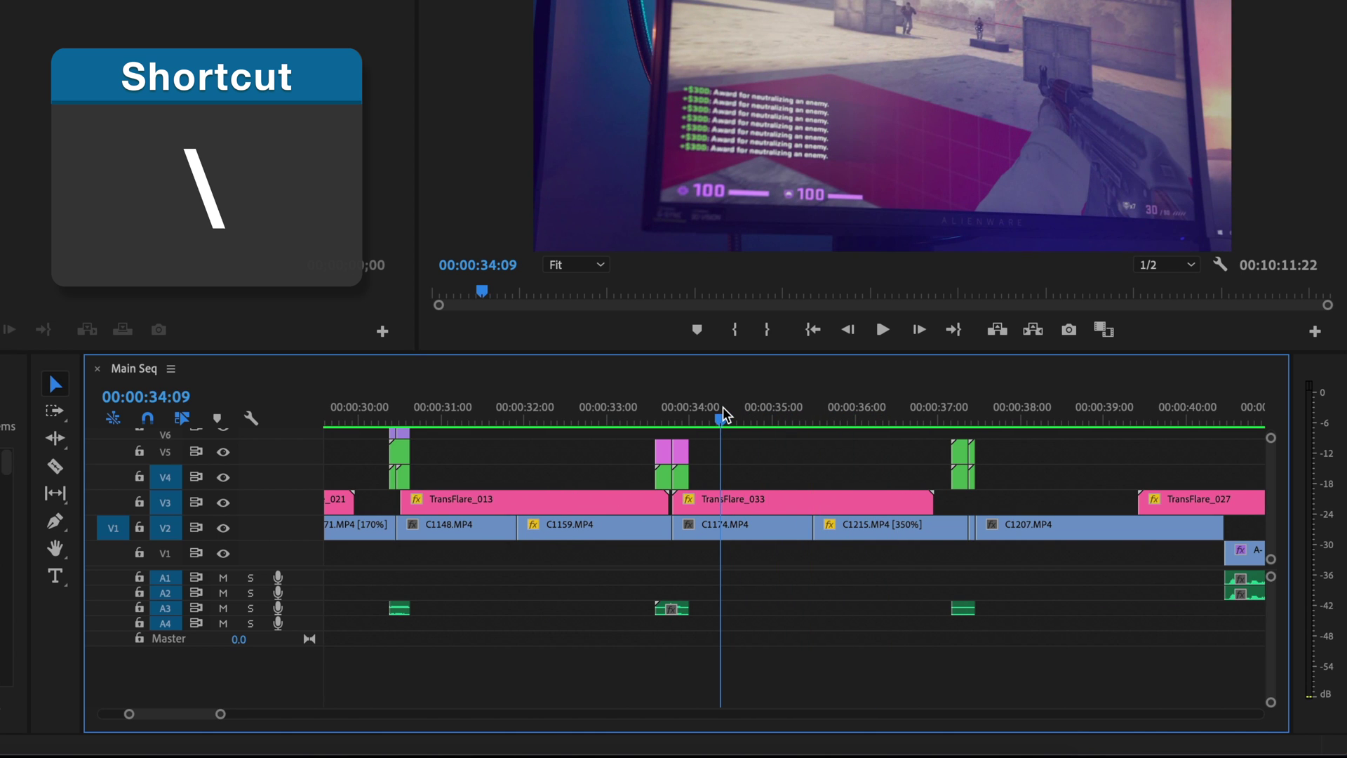
{"action": "key", "text": "backslash"}
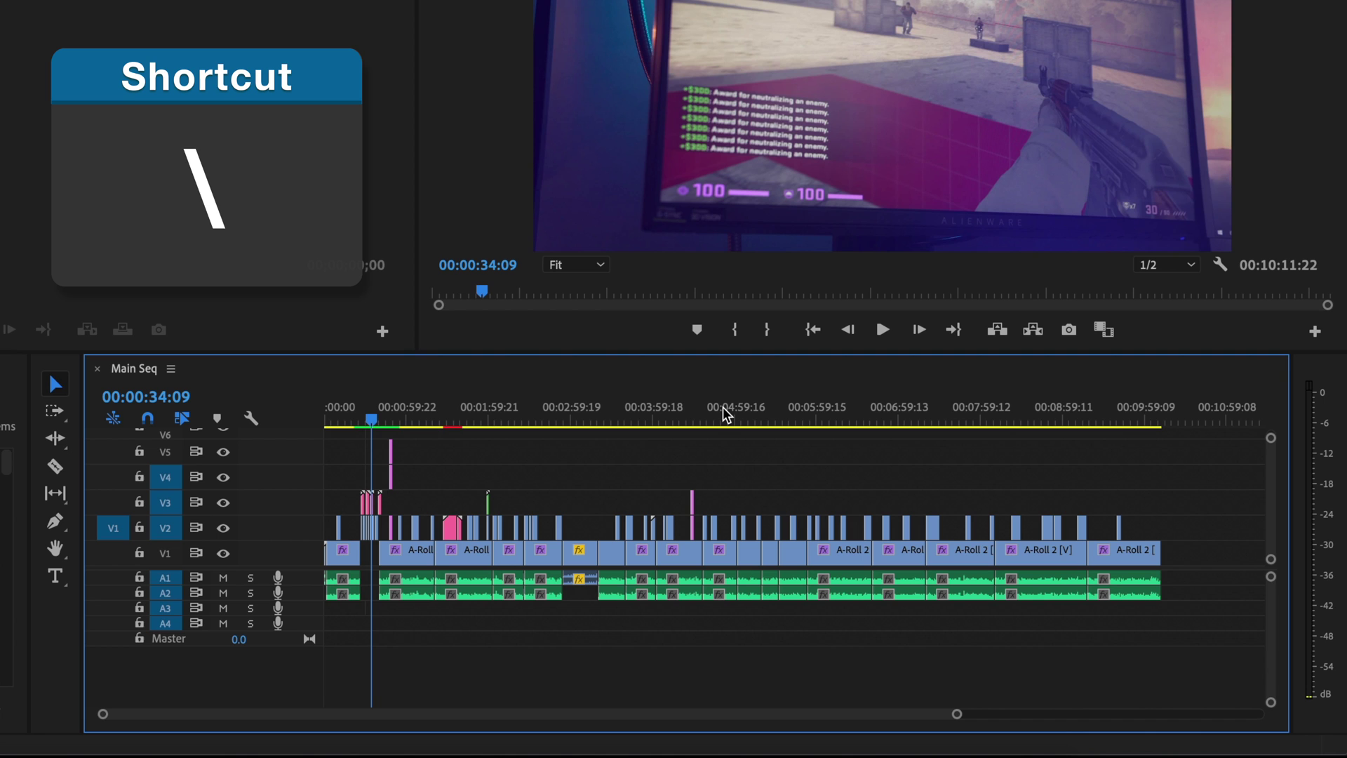
Move the playhead to 00:04:31:11 and trim the end of the Black Edition.png clip on V3 slightly earlier
{"action": "left_click", "coordinate": [697, 416]}
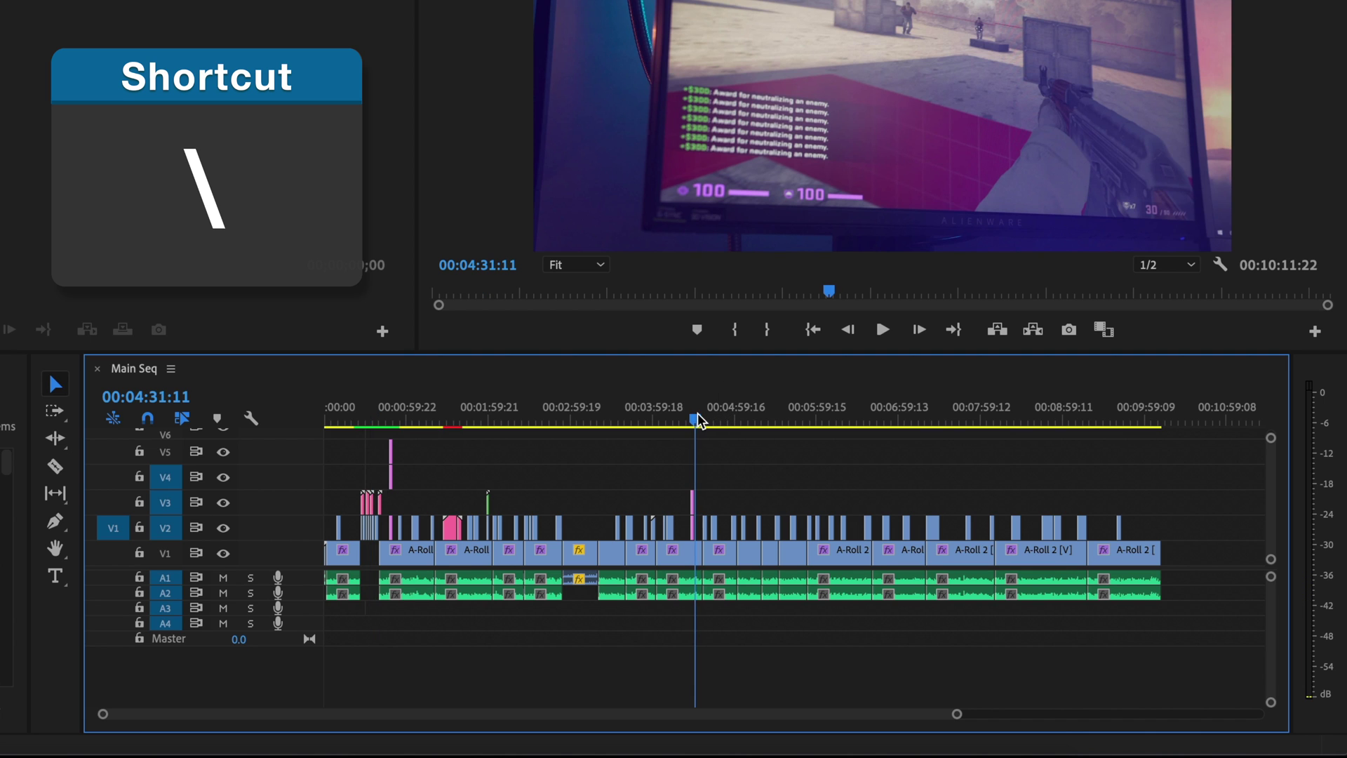
{"action": "key", "text": "backslash"}
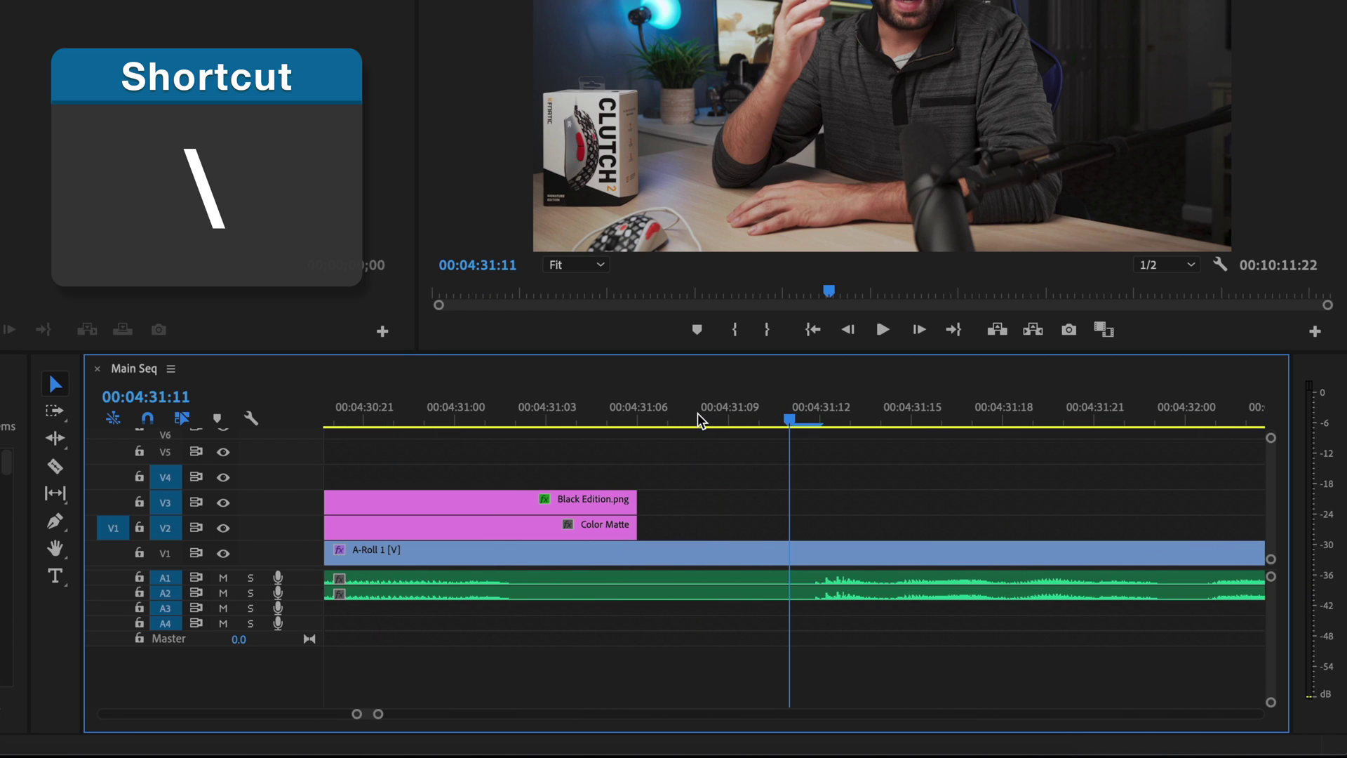
{"action": "left_click_drag", "start_coordinate": [634, 500], "coordinate": [614, 500]}
{"action": "key", "text": "backslash"}
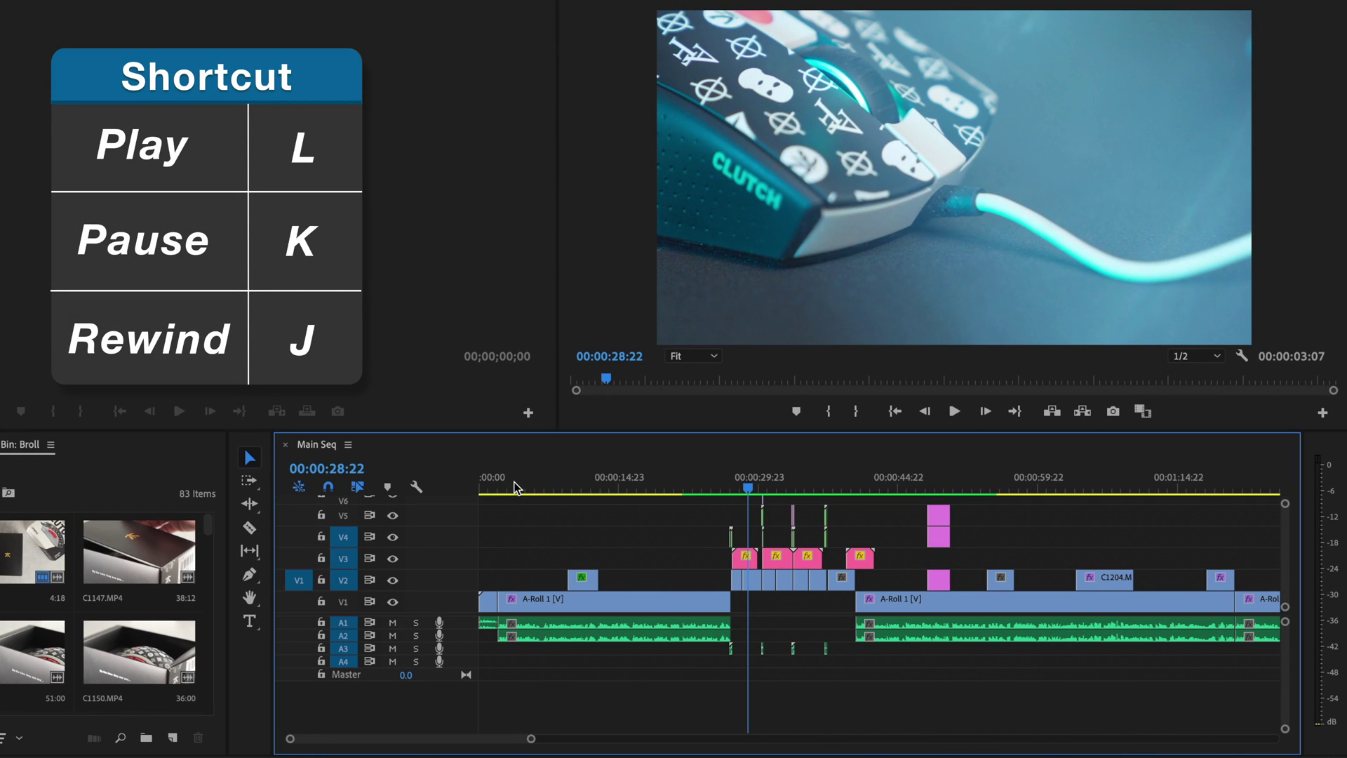
Play Main Seq from 00:00:28:22, pause at 00:00:31:07, and play it in reverse to 00:00:29:02
{"action": "key", "text": "l"}
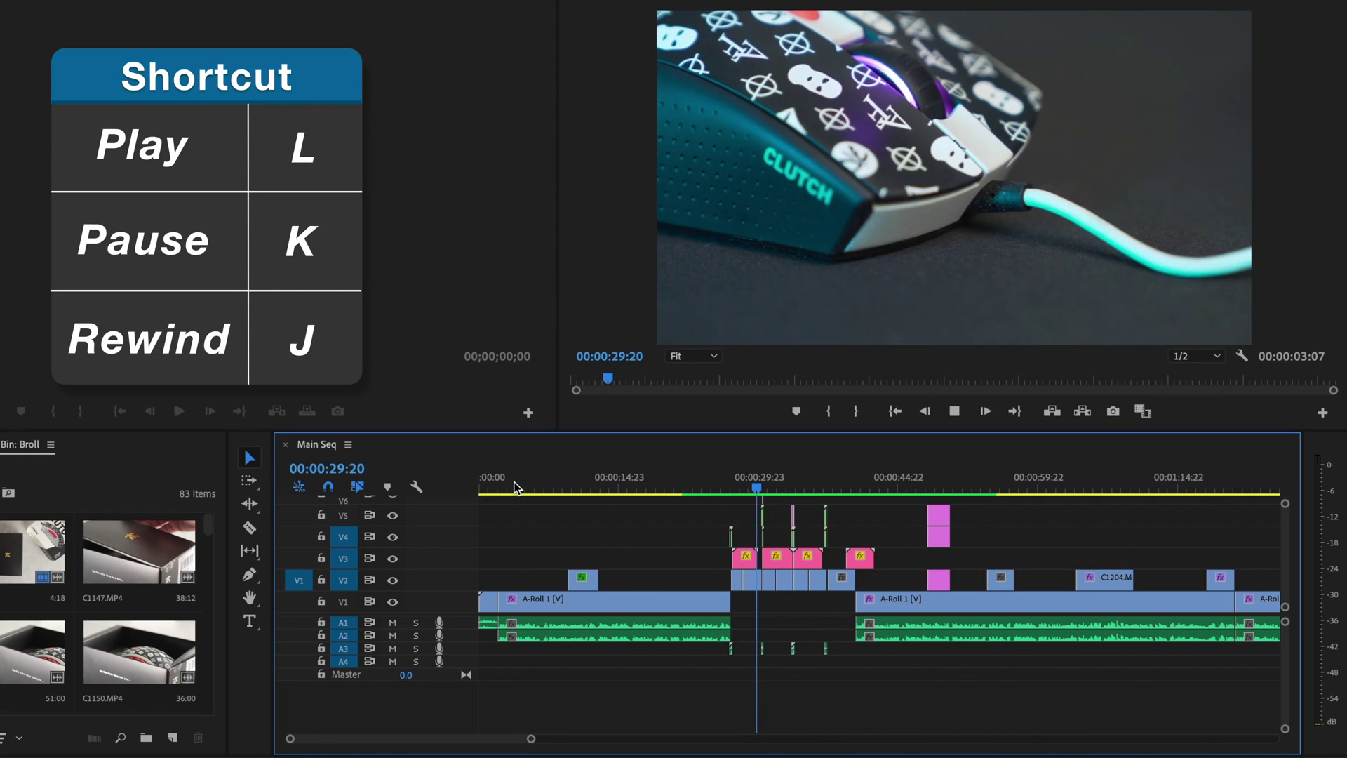
{"action": "key", "text": "k"}
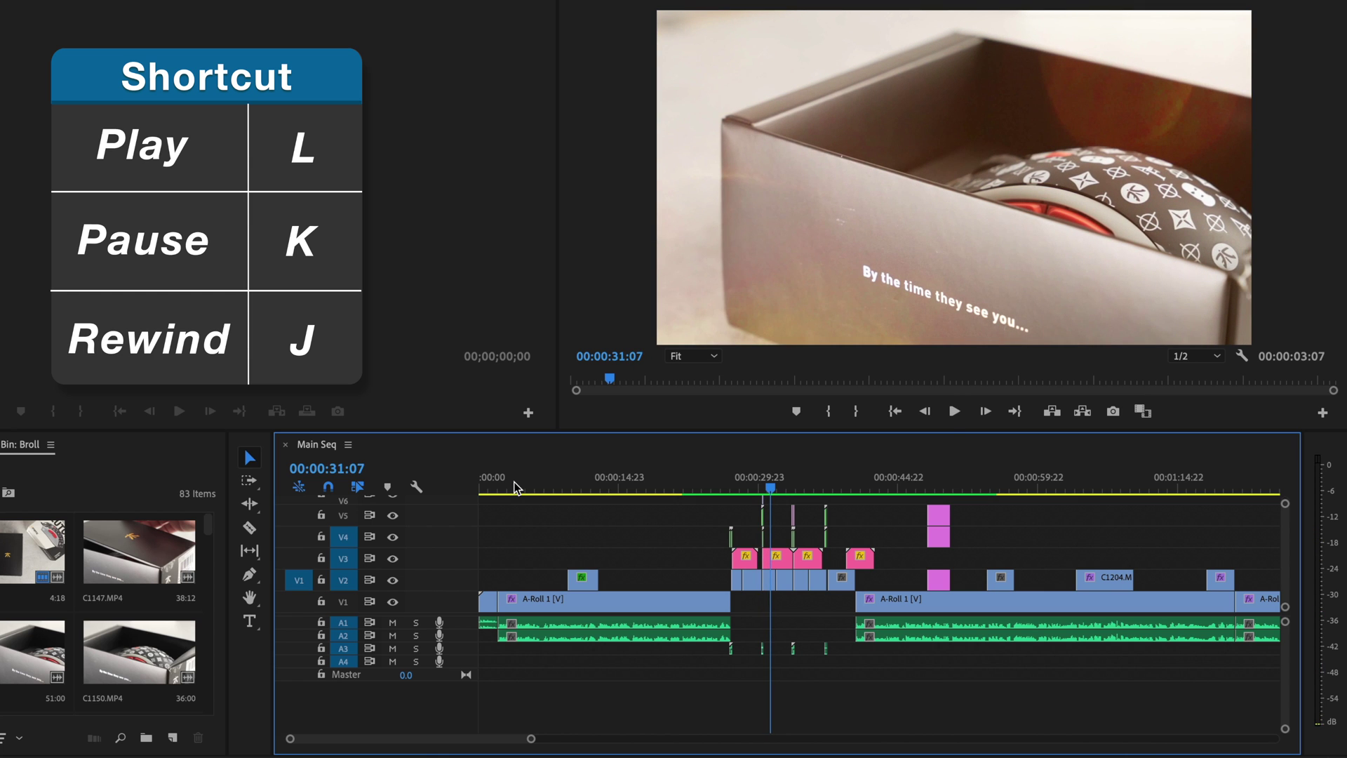
{"action": "key", "text": "j"}
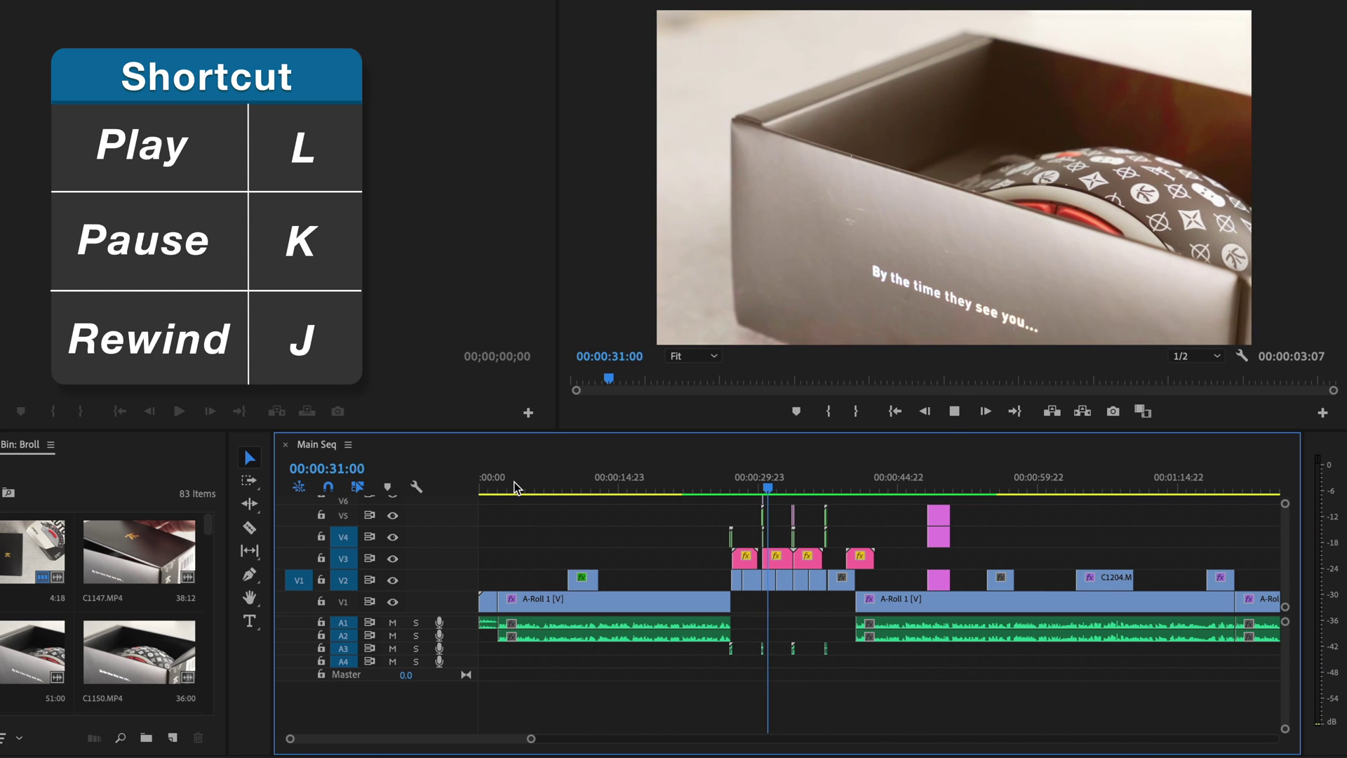
{"action": "key", "text": "k"}
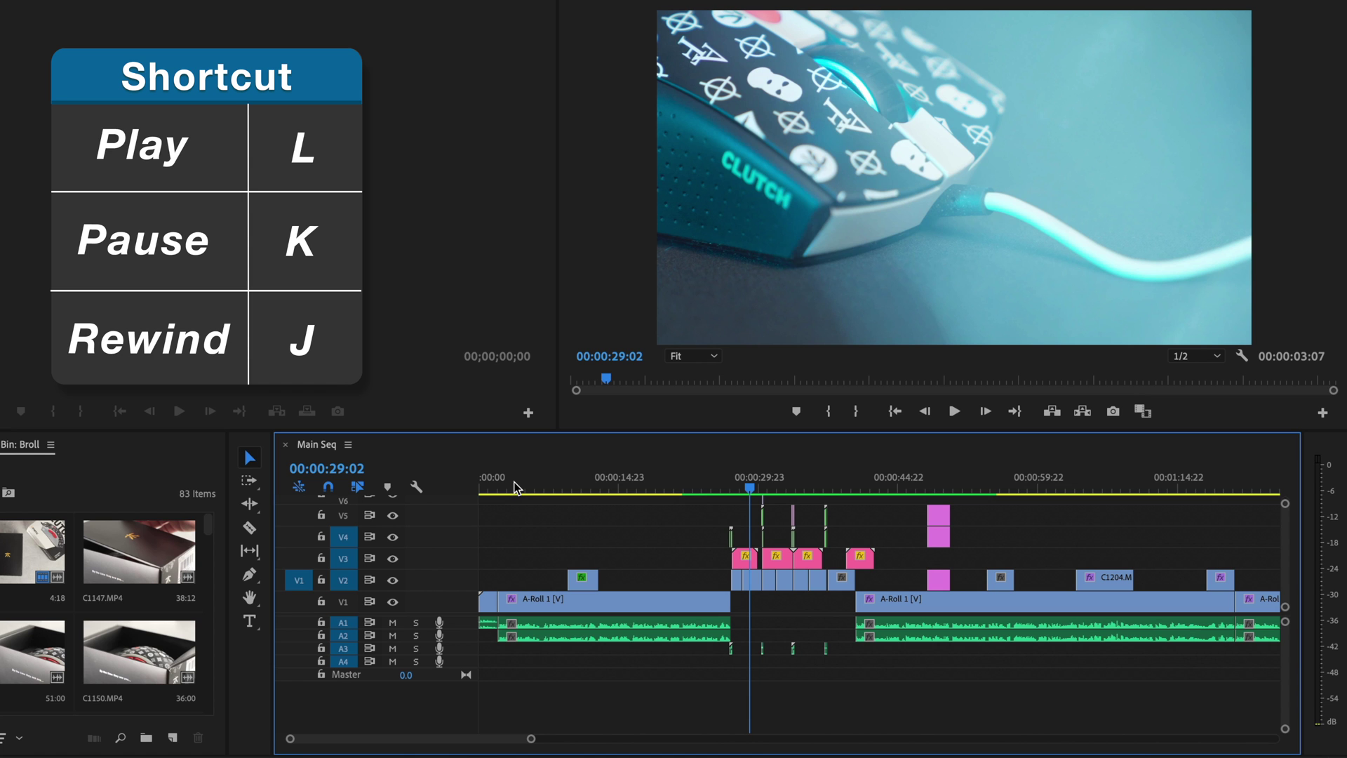
Play the sequence forward at increasing speed from 00:00:29:02 and pause at 00:01:10:03
{"action": "key", "text": "l"}
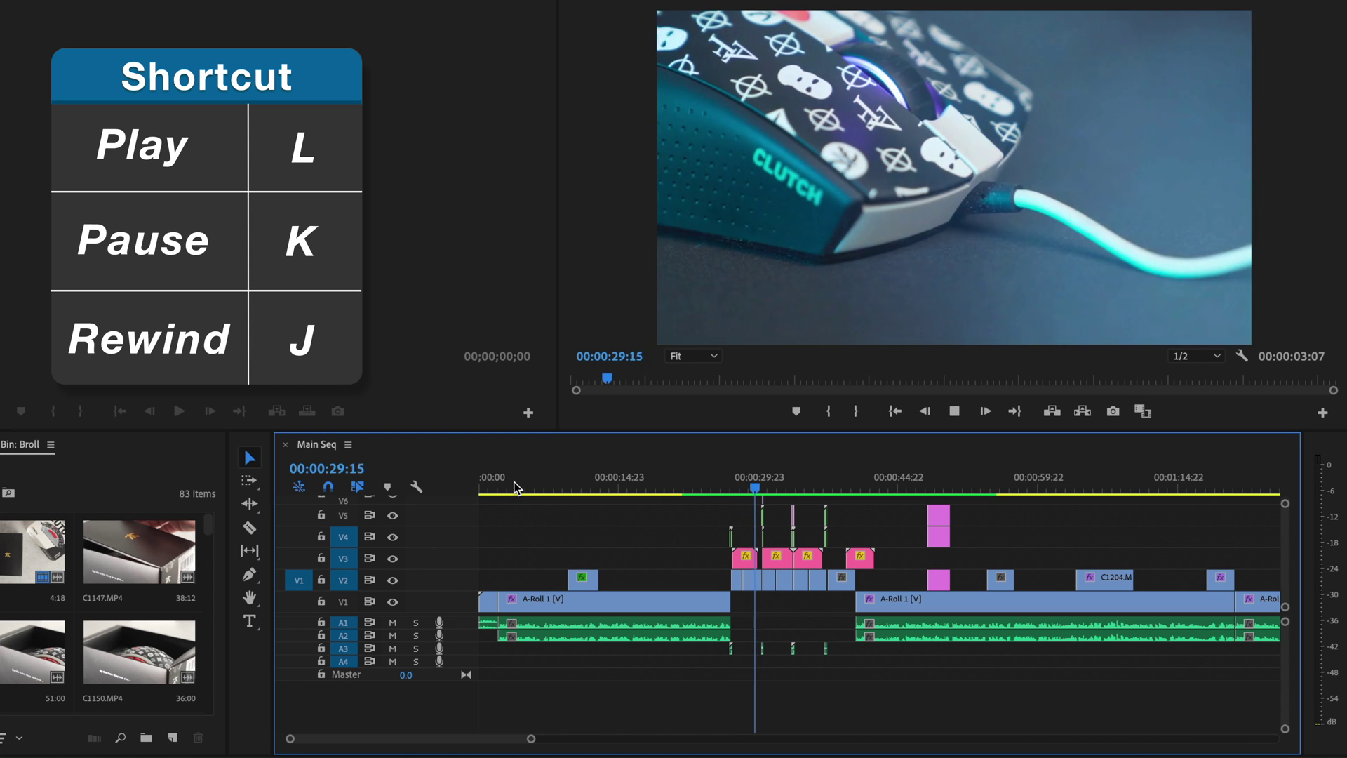
{"action": "key", "text": "l"}
{"action": "key", "text": "l"}
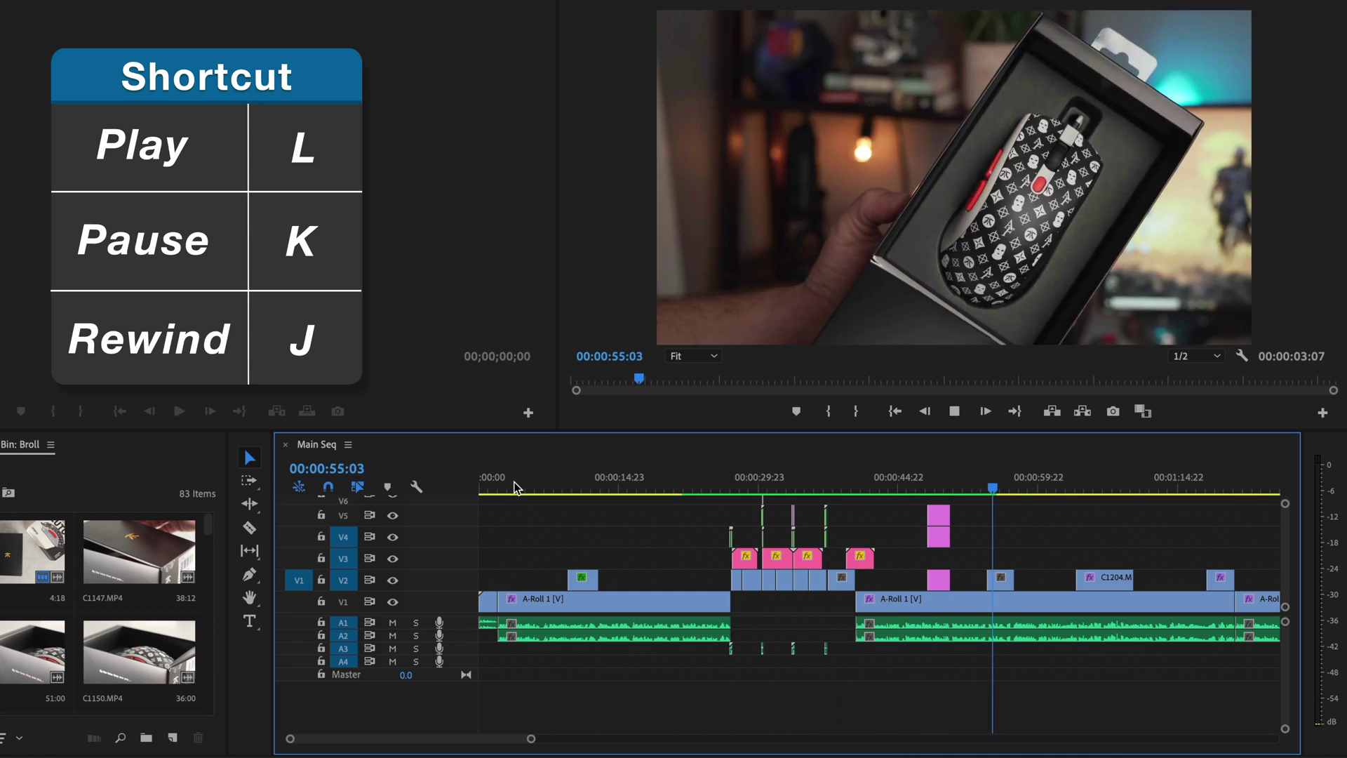
{"action": "key", "text": "k"}
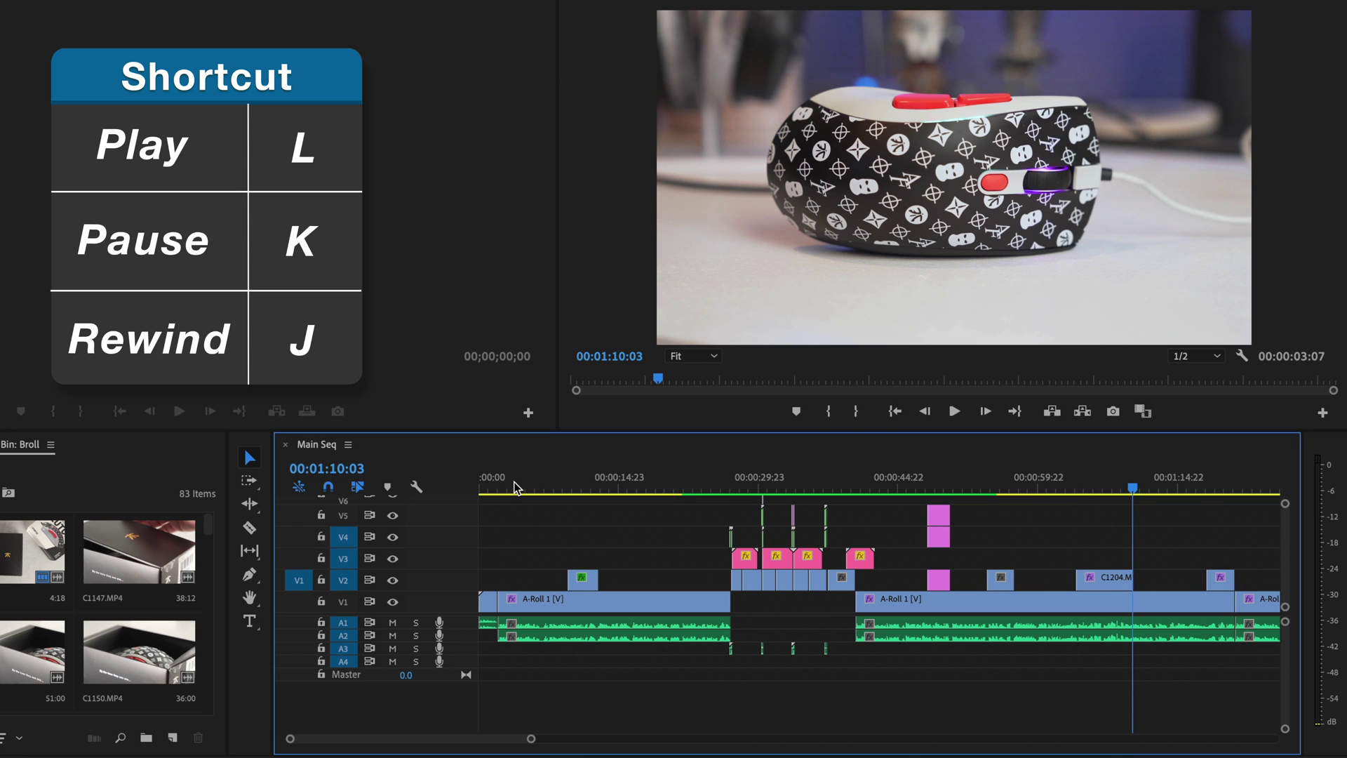
Play forward at normal speed to 00:01:12:10 and play in reverse to 00:01:10:20, pausing there
{"action": "key", "text": "l"}
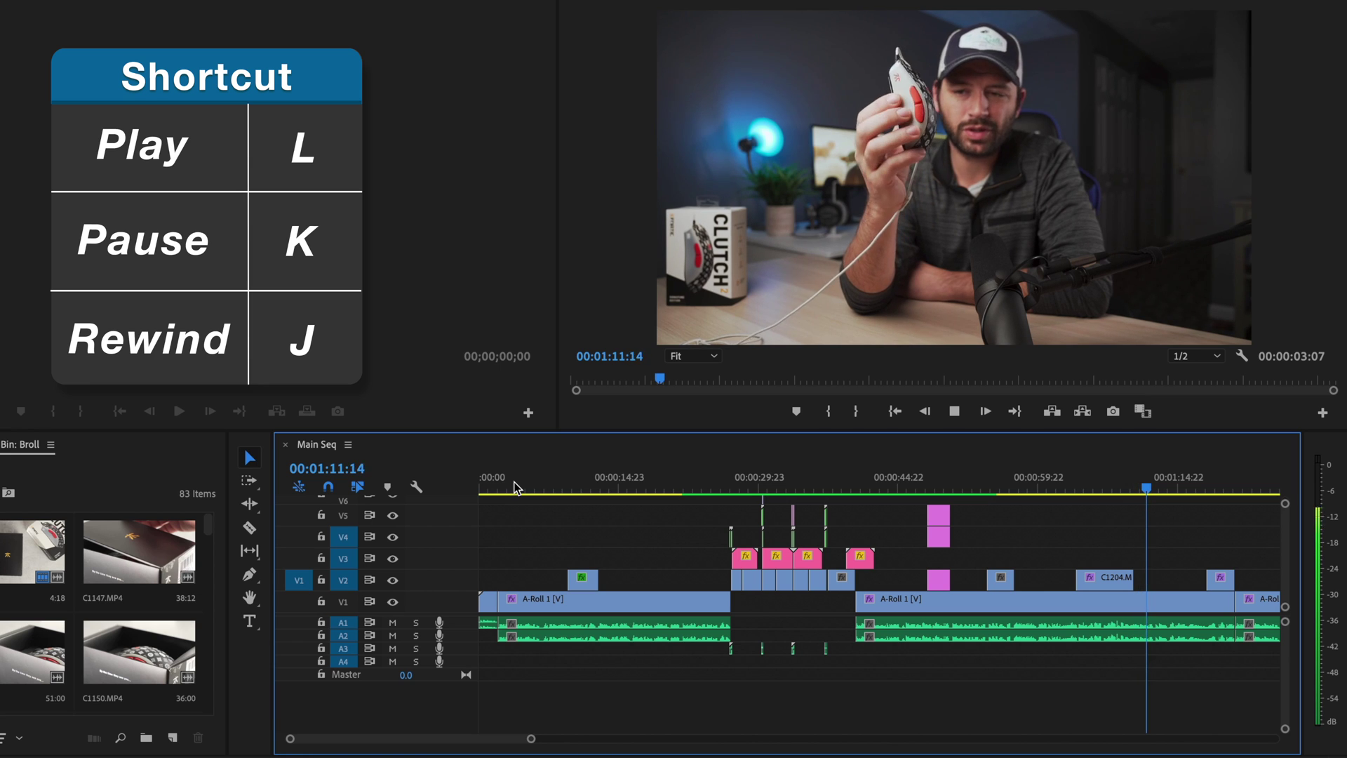
{"action": "key", "text": "k"}
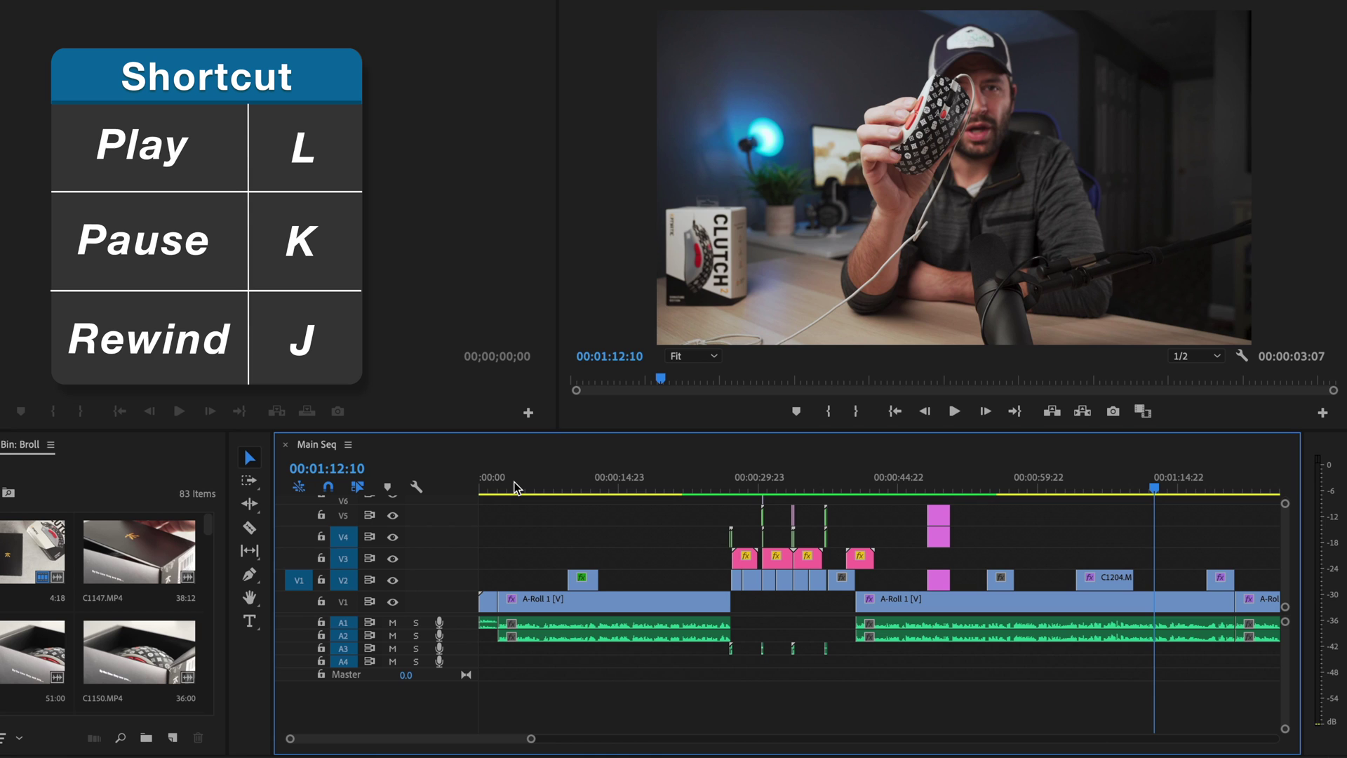
{"action": "key", "text": "j"}
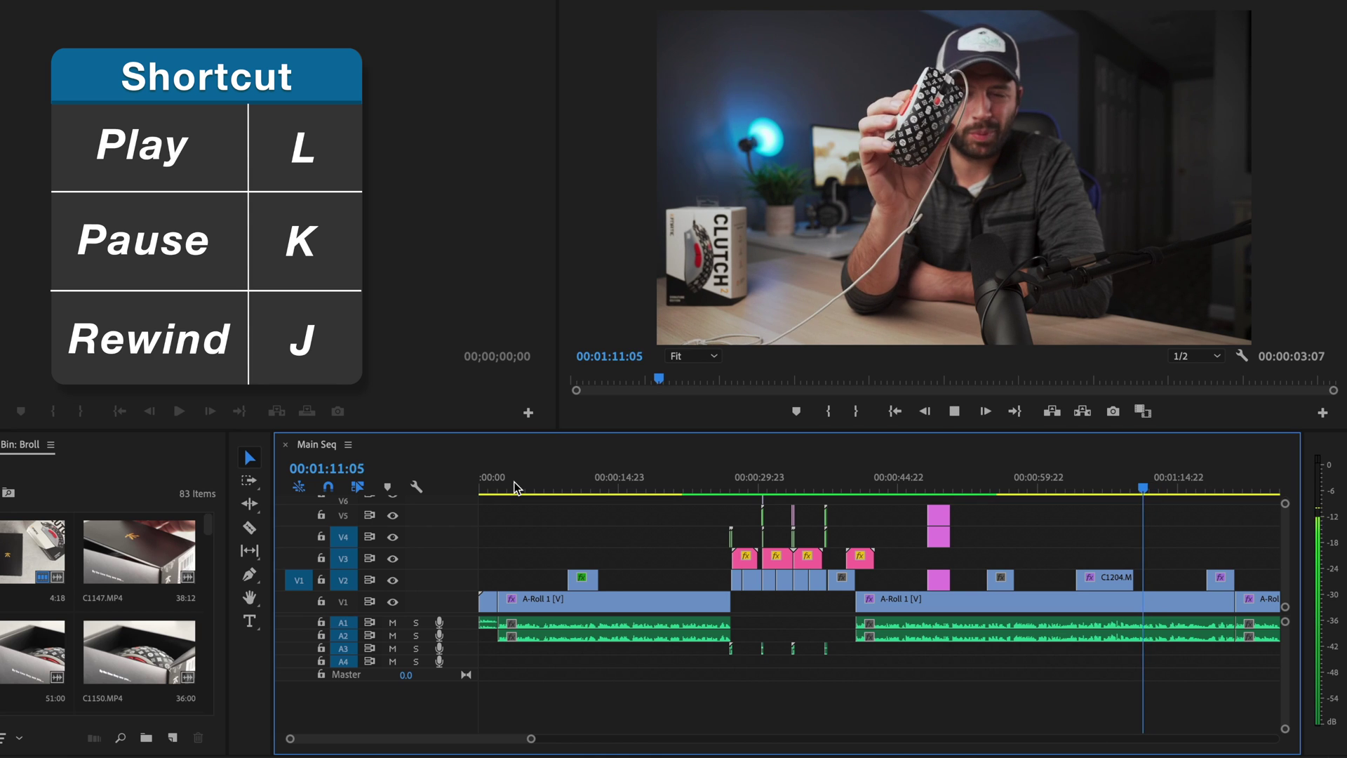
{"action": "key", "text": "k"}
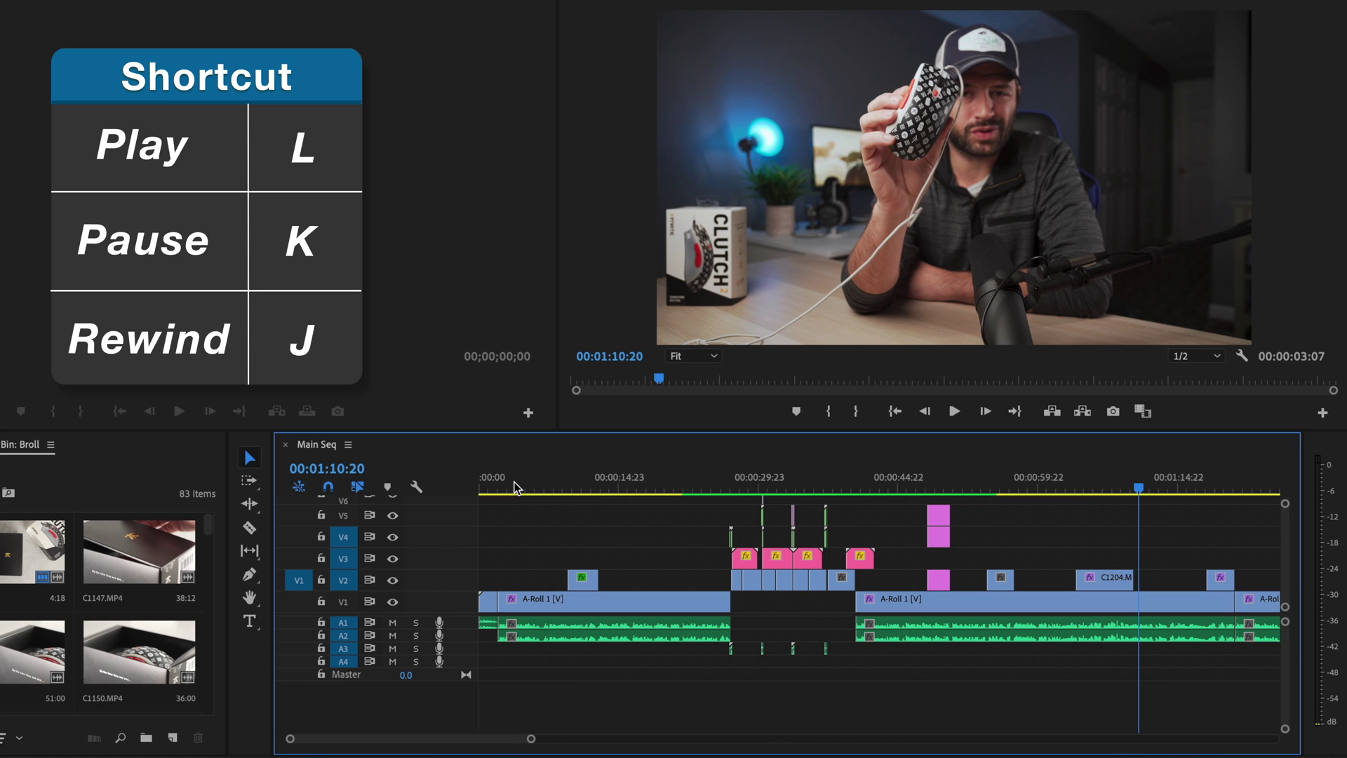
Return the playhead to the first B-roll section and shuttle backward, stopping at 00:00:29:03
{"action": "left_click", "coordinate": [742, 488]}
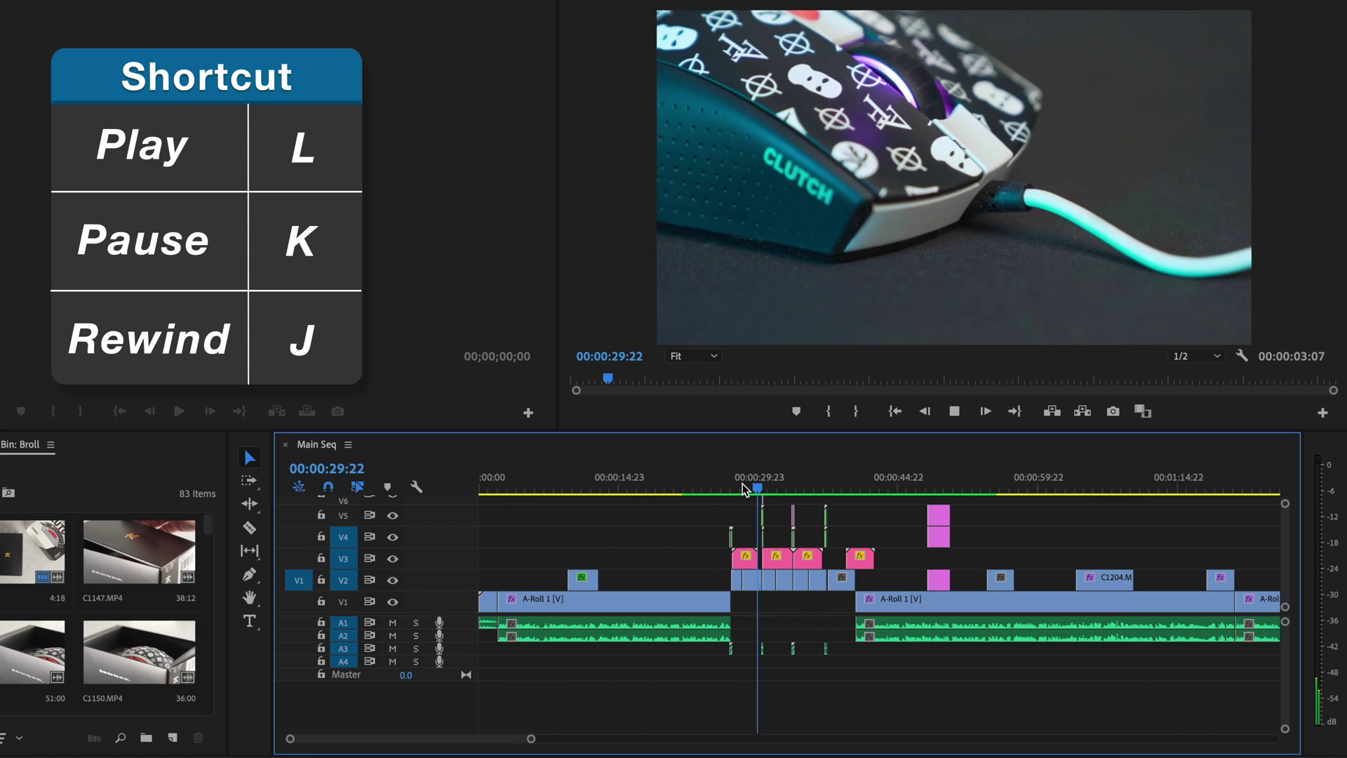
{"action": "key", "text": "j"}
{"action": "key", "text": "k"}
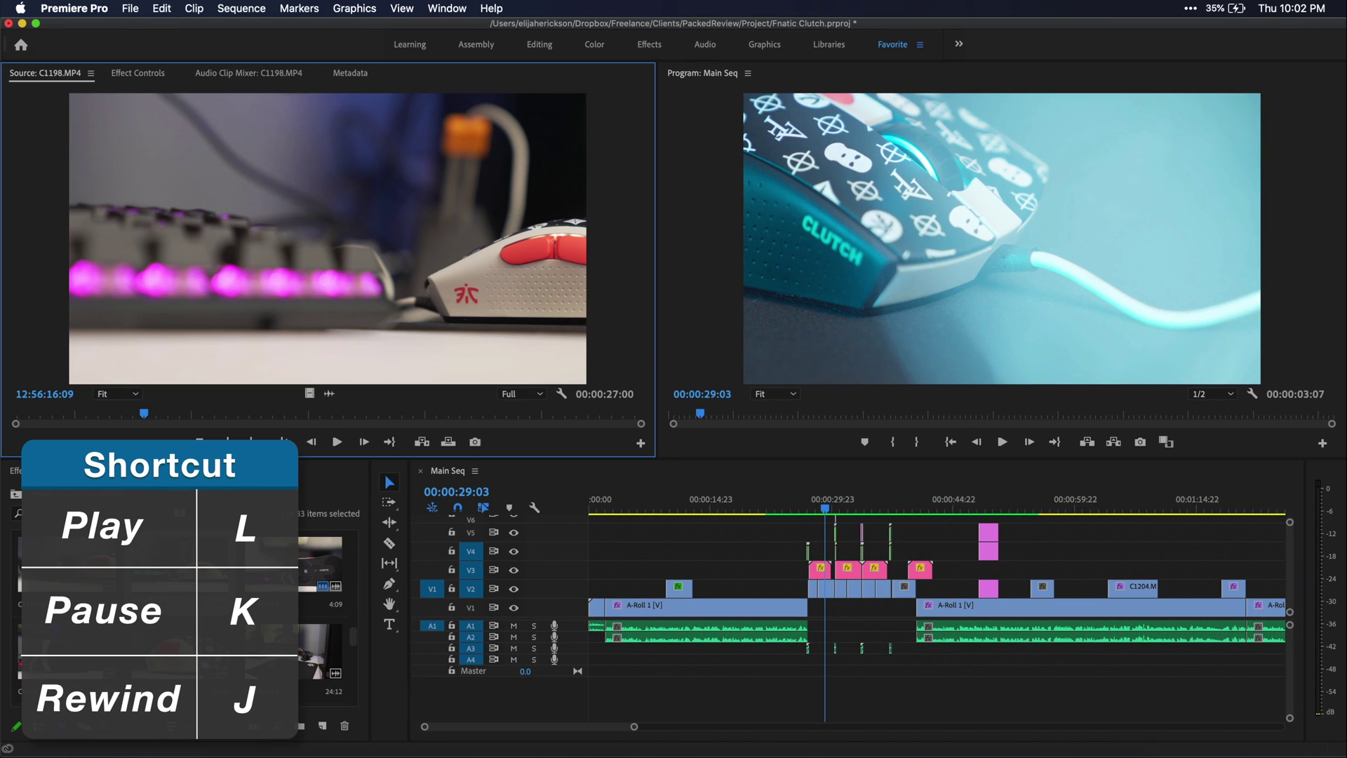
Shuttle source clip C1198.MP4 forward at increased speed and in reverse, pausing at 12:56:21:11
{"action": "key", "text": "l"}
{"action": "key", "text": "l"}
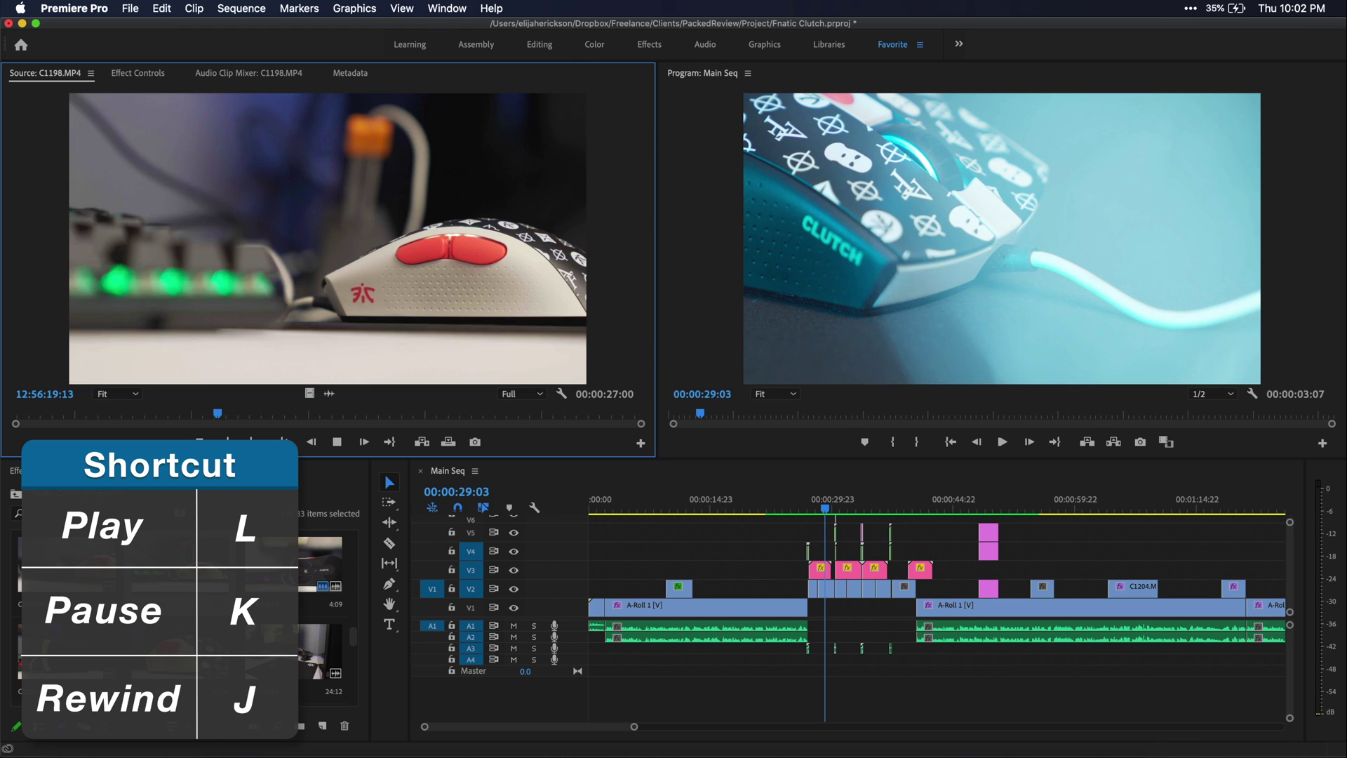
{"action": "key", "text": "j"}
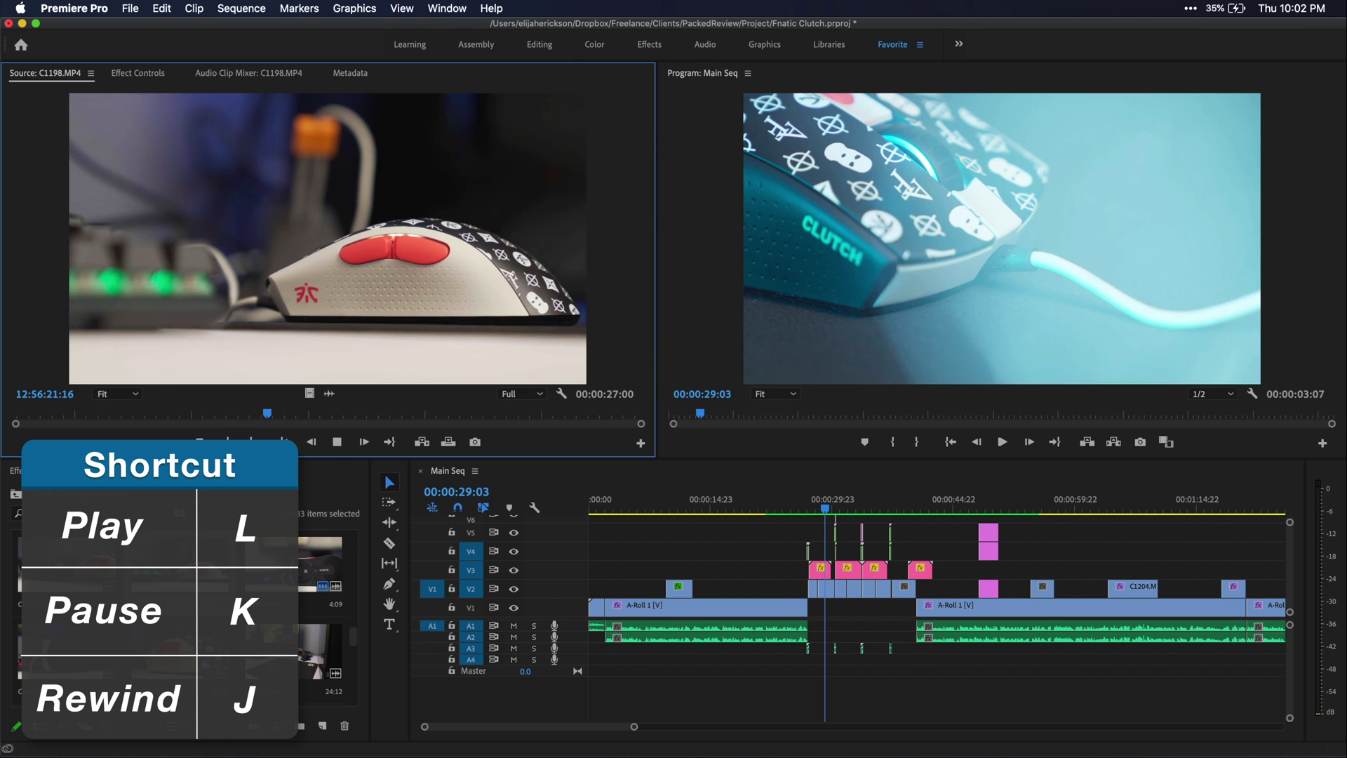
{"action": "key", "text": "l"}
{"action": "key", "text": "k"}
{"action": "key", "text": "j"}
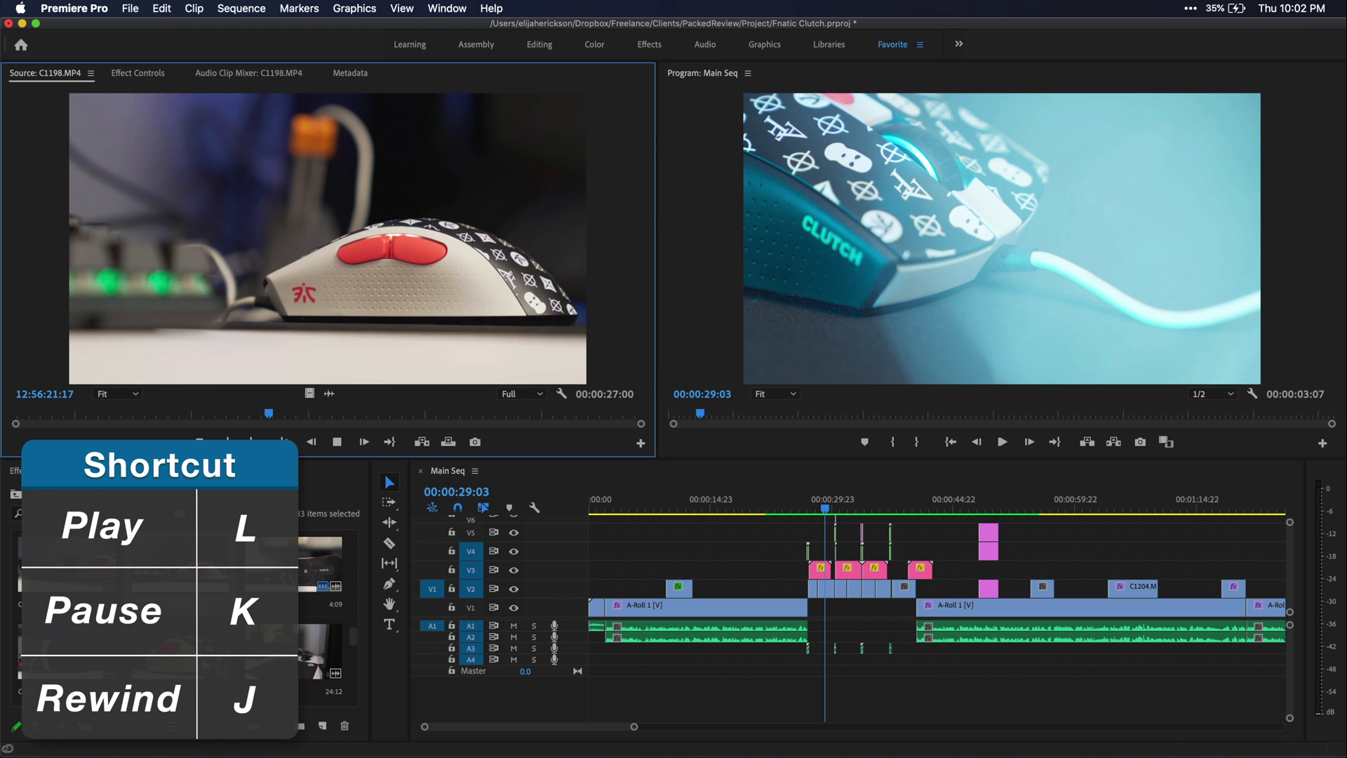
{"action": "key", "text": "k"}
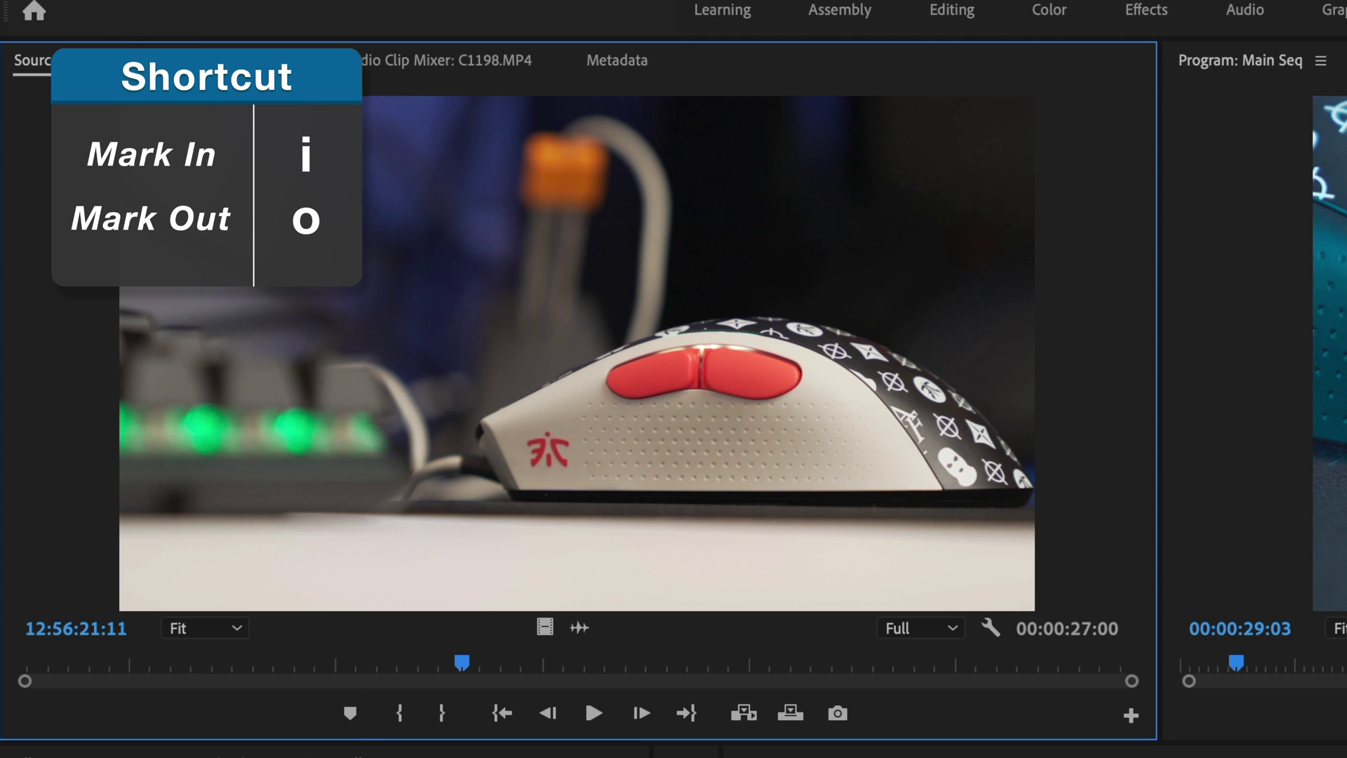
Mark an In point at 12:56:20:21 on source clip C1198.MP4 and shift it two frames earlier
{"action": "left_click_drag", "start_coordinate": [338, 667], "coordinate": [368, 628]}
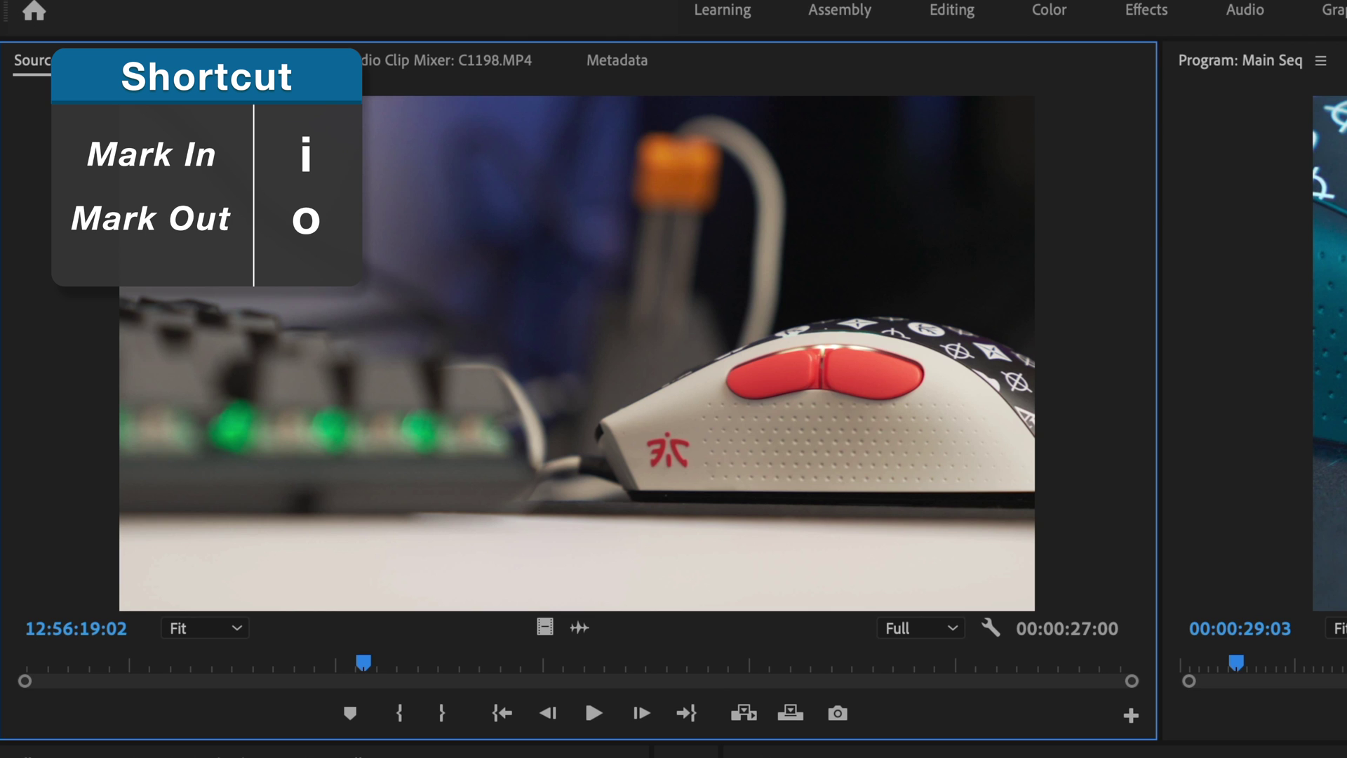
{"action": "key", "text": "space"}
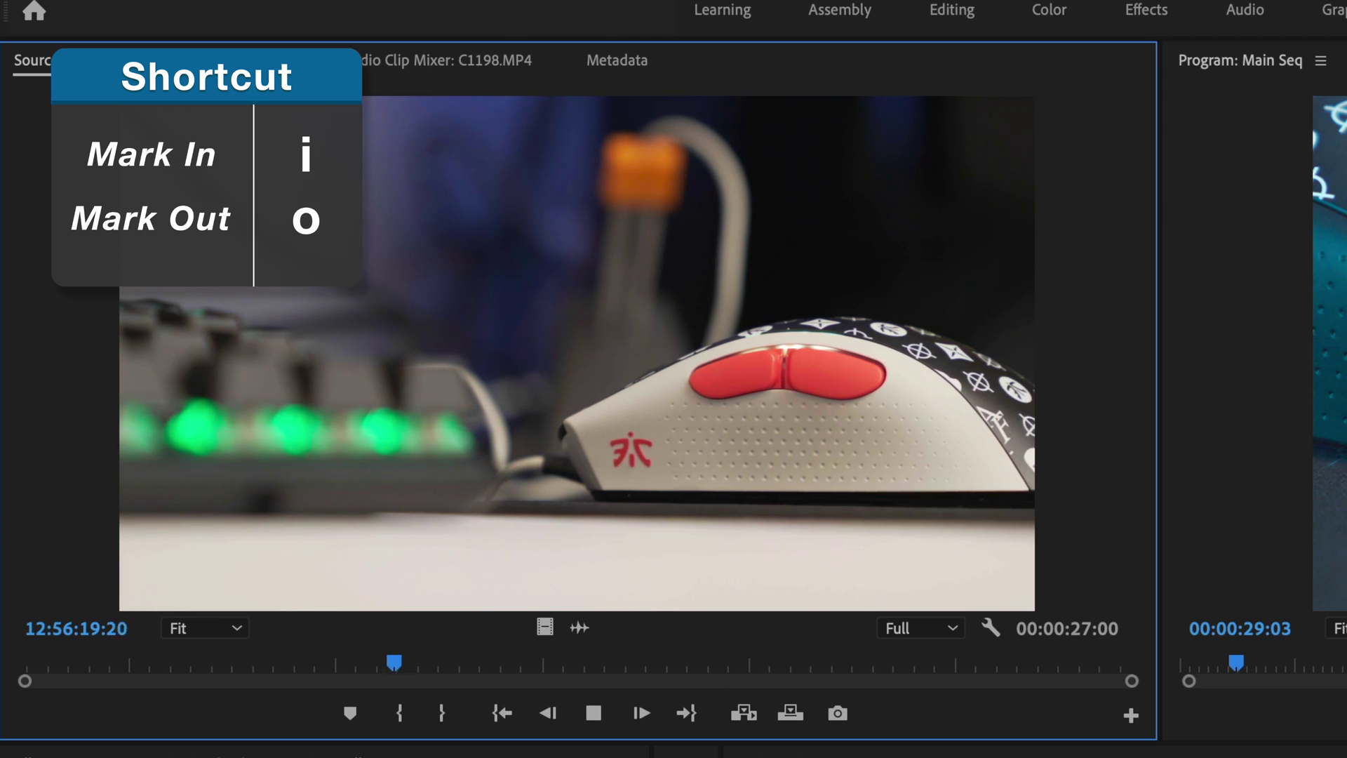
{"action": "key", "text": "space"}
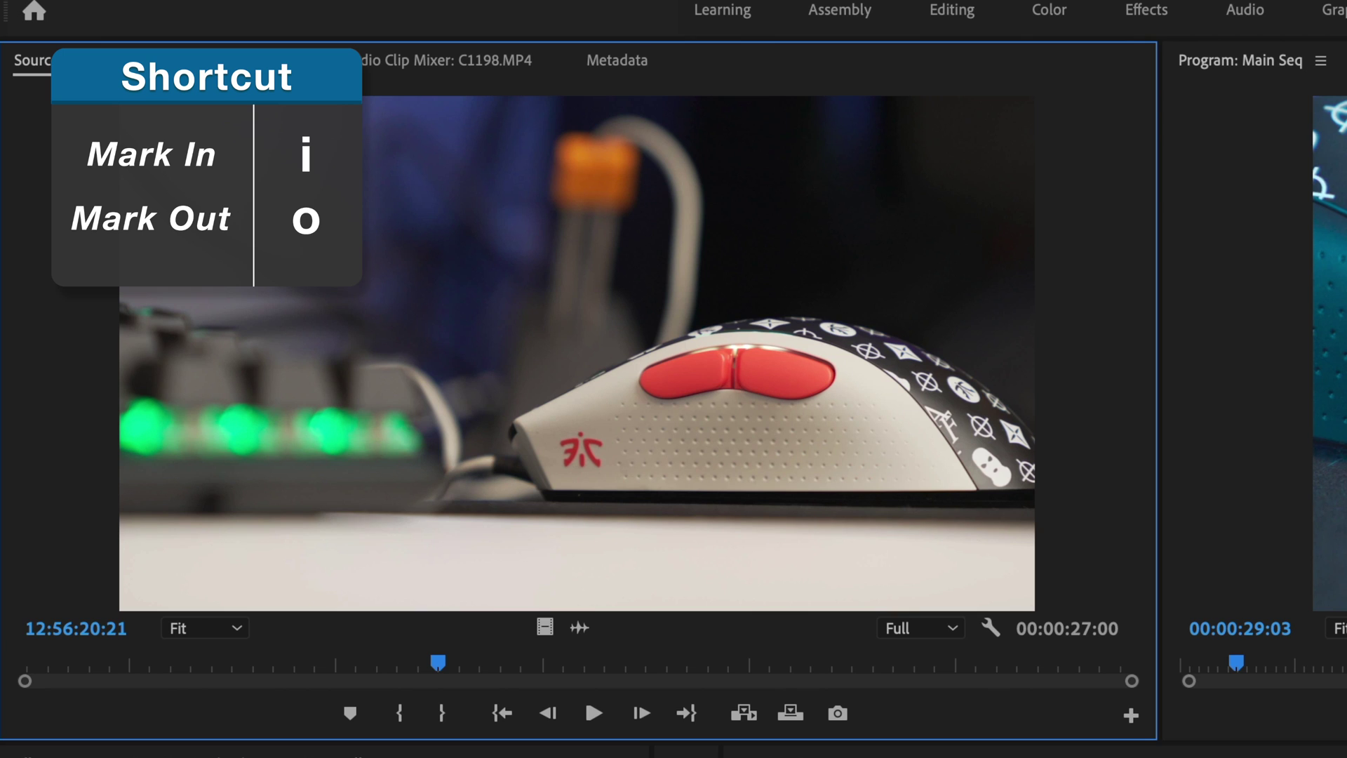
{"action": "key", "text": "i"}
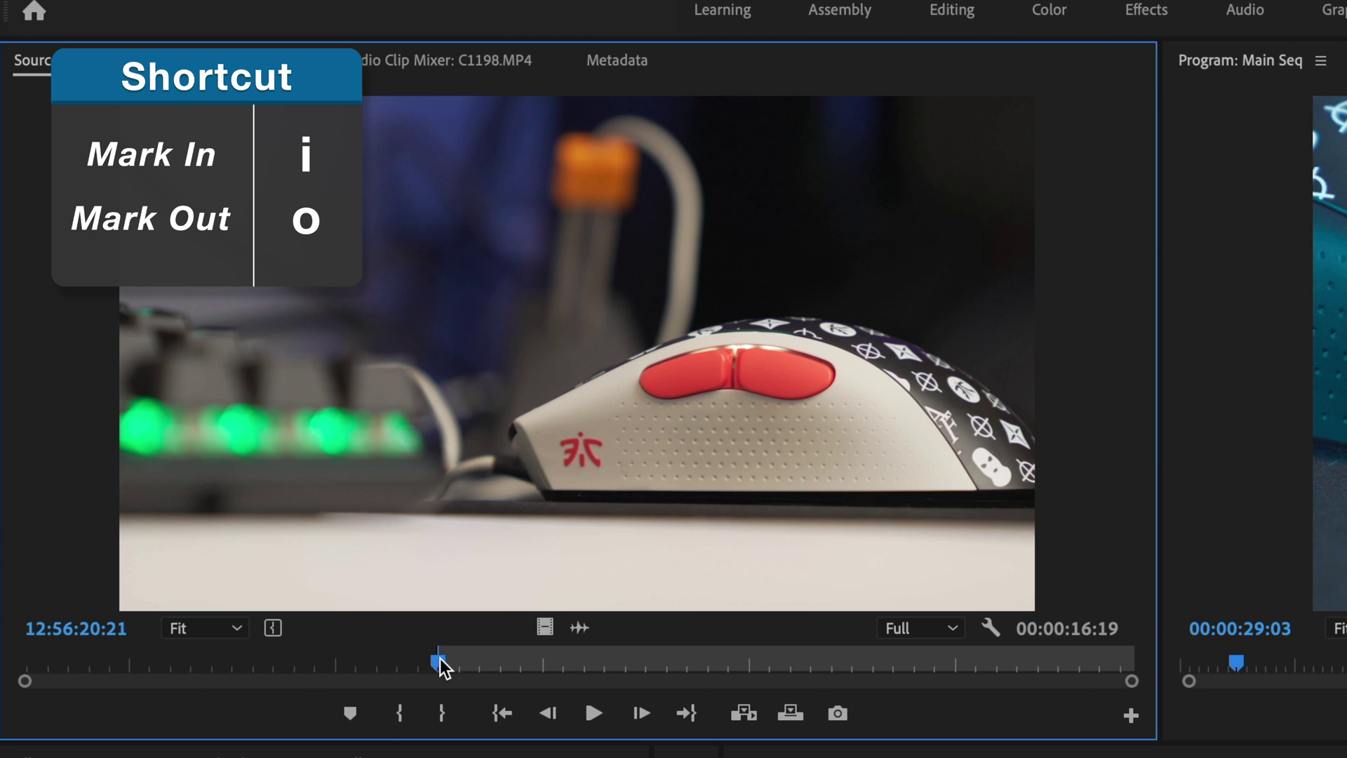
{"action": "mouse_move", "coordinate": [439, 659]}
{"action": "left_mouse_down"}
{"action": "mouse_move", "coordinate": [471, 659]}
{"action": "mouse_move", "coordinate": [414, 664]}
{"action": "mouse_move", "coordinate": [430, 663]}
{"action": "mouse_move", "coordinate": [411, 679]}
{"action": "mouse_move", "coordinate": [435, 675]}
{"action": "left_mouse_up"}
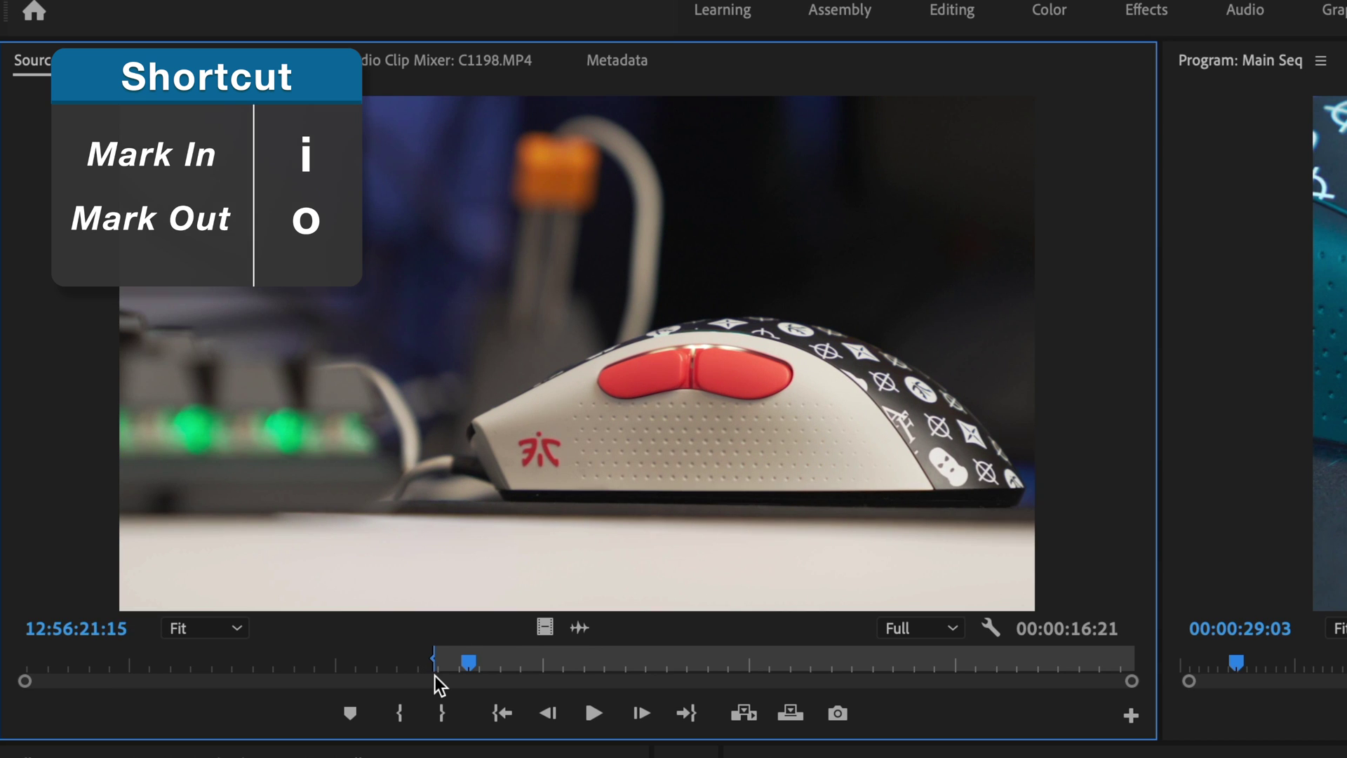
Mark an Out point at 12:56:24:17 on the source clip and move it back to 12:56:23:17
{"action": "key", "text": "space"}
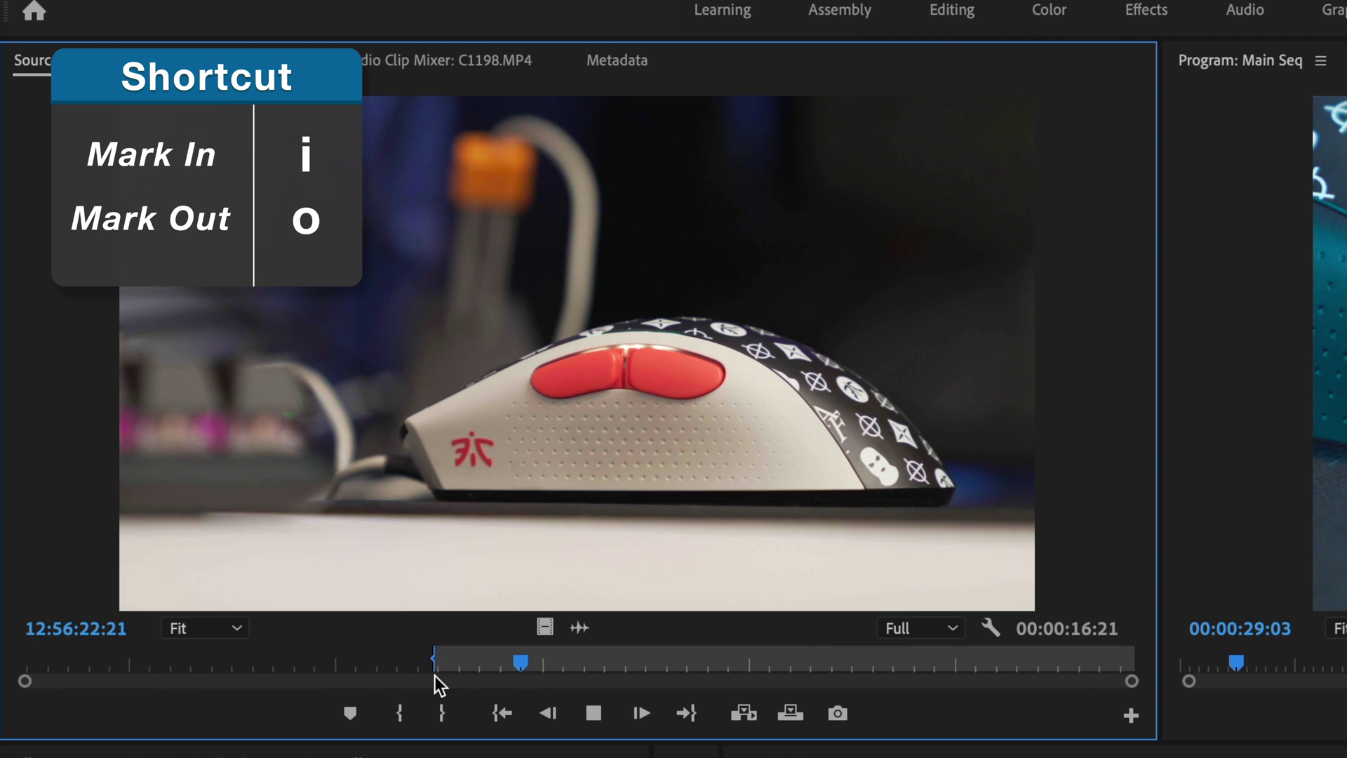
{"action": "key", "text": "space"}
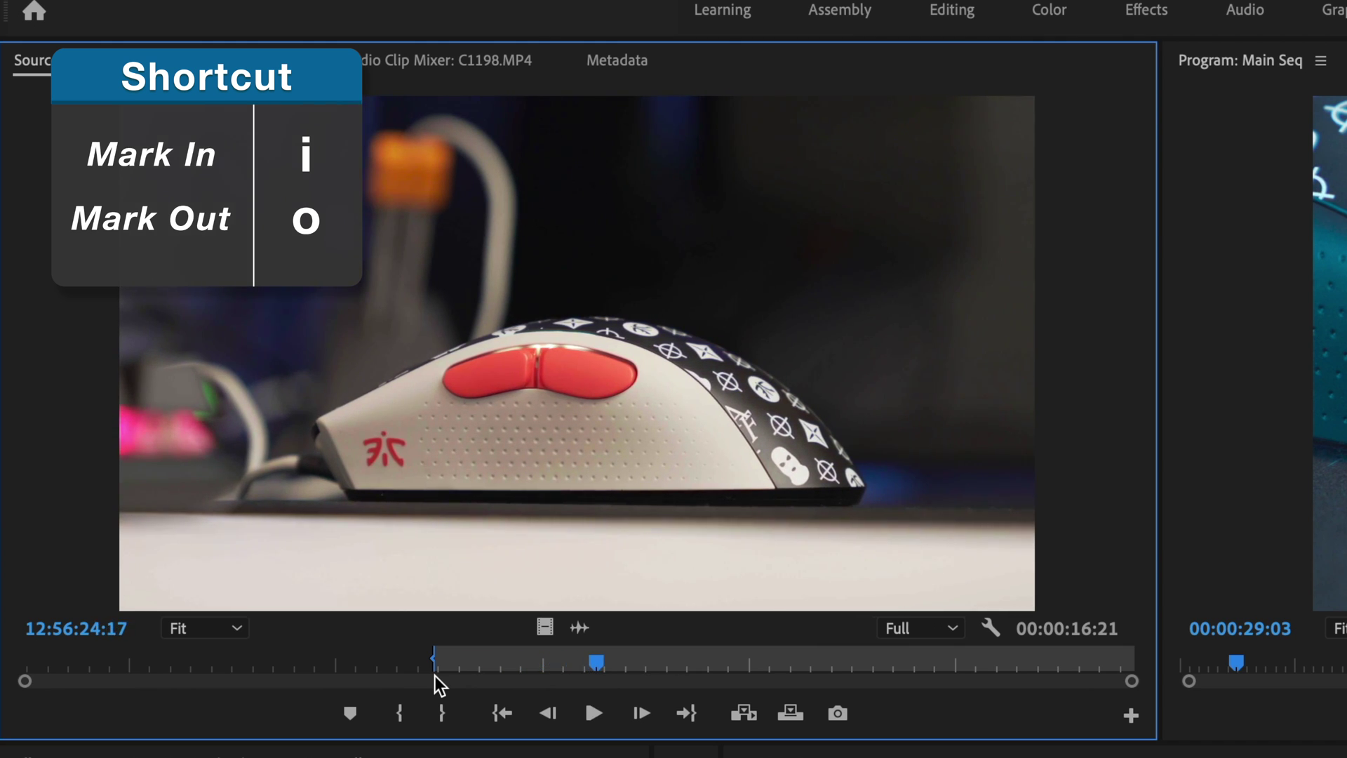
{"action": "key", "text": "o"}
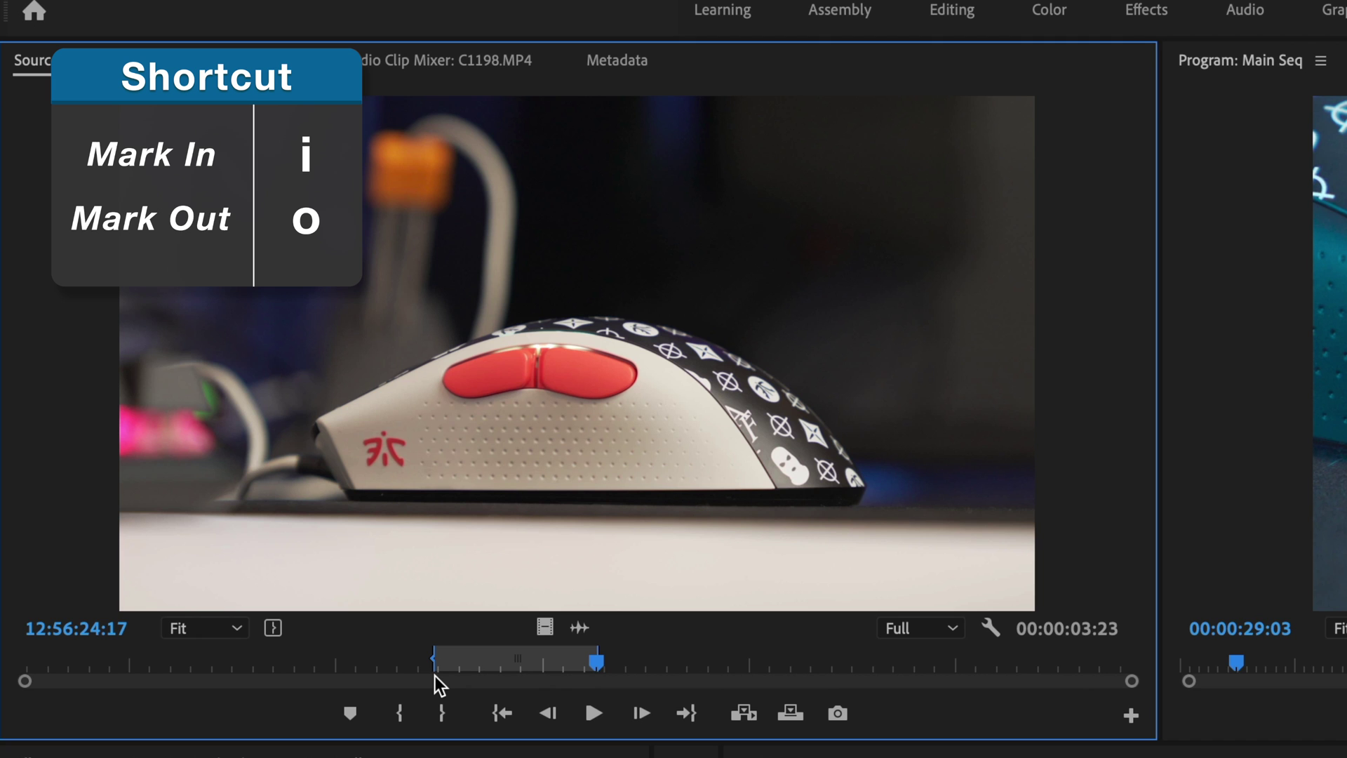
{"action": "key", "text": "j"}
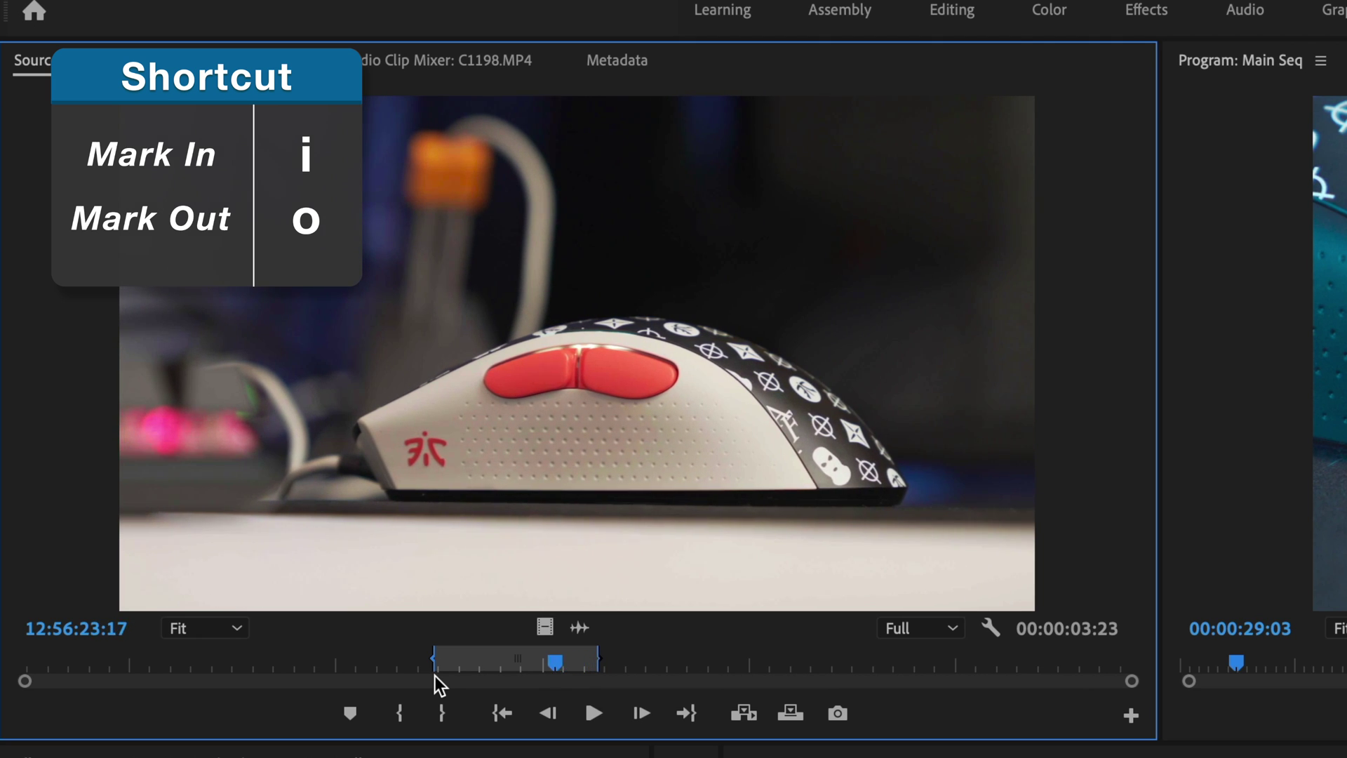
{"action": "key", "text": "o"}
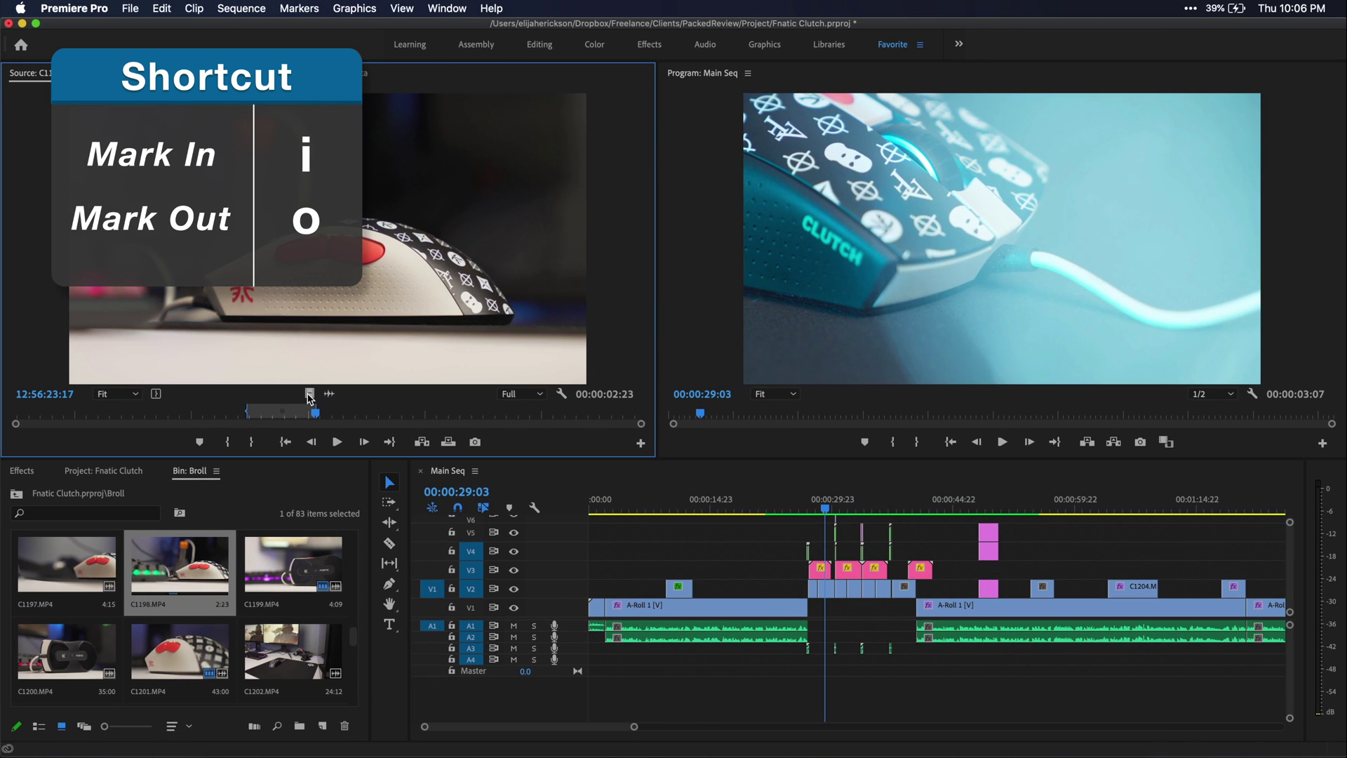
Place only the video of the marked source range on V3 before the first B-roll section and play Main Seq from 00:00:16:10
{"action": "left_click_drag", "start_coordinate": [310, 394], "coordinate": [736, 570]}
{"action": "left_click", "coordinate": [723, 510]}
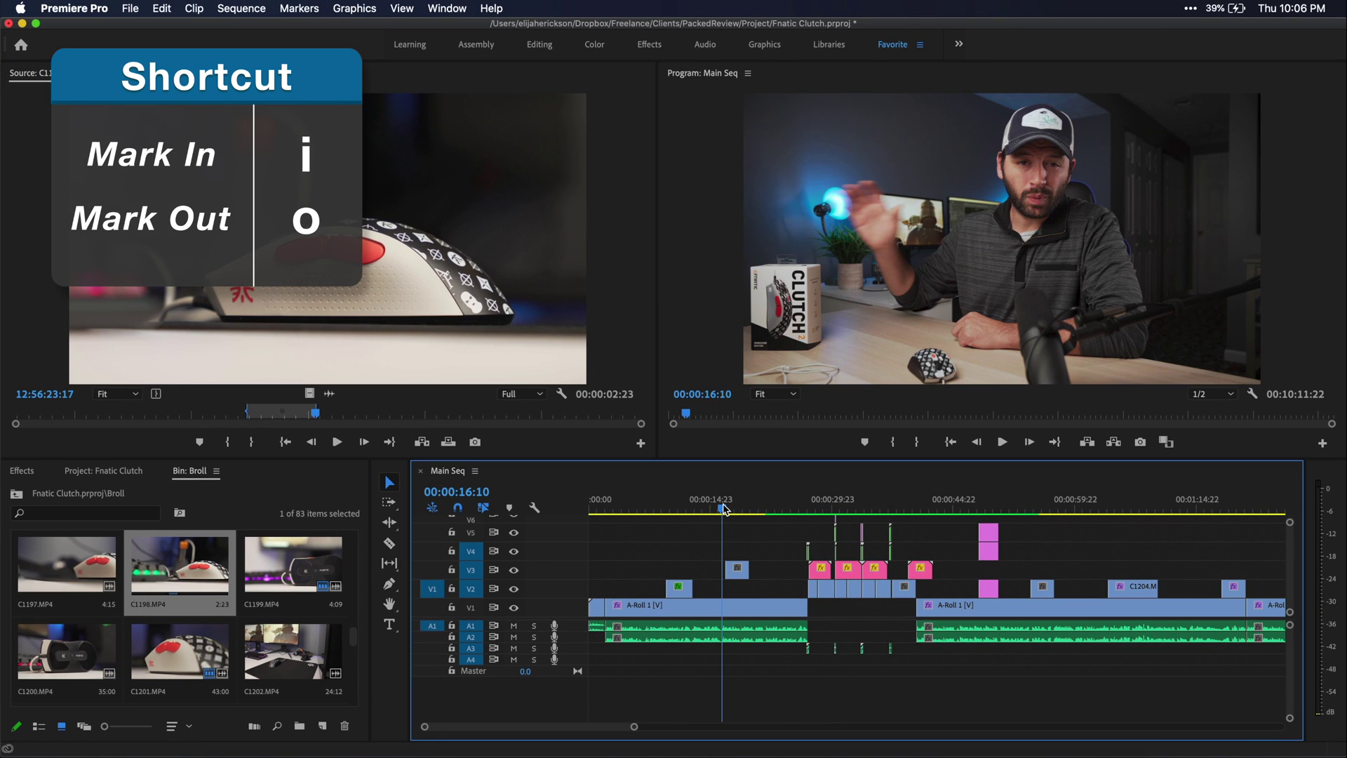
{"action": "key", "text": "space"}
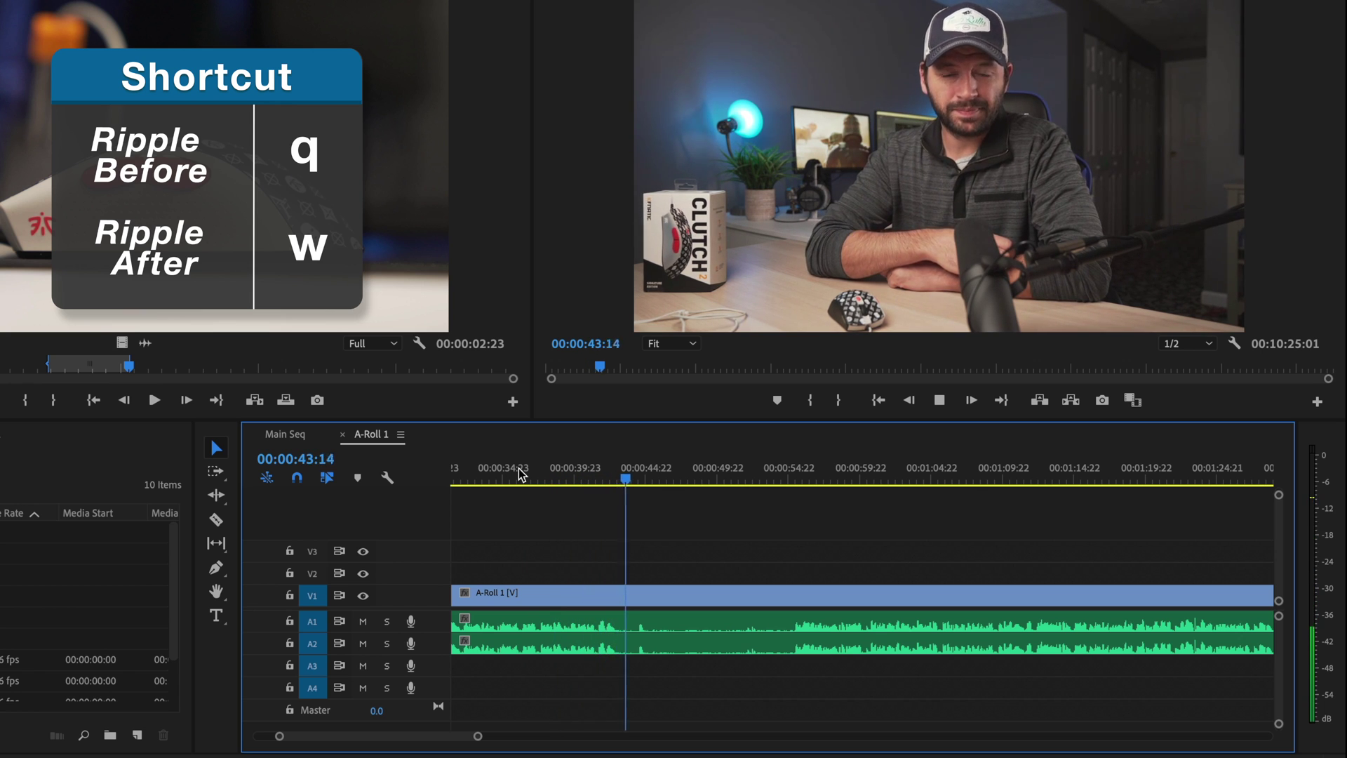
Pause the A-Roll 1 sequence at 00:00:43:21 and cut the clip there with the Razor tool
{"action": "key", "text": "space"}
{"action": "key", "text": "c"}
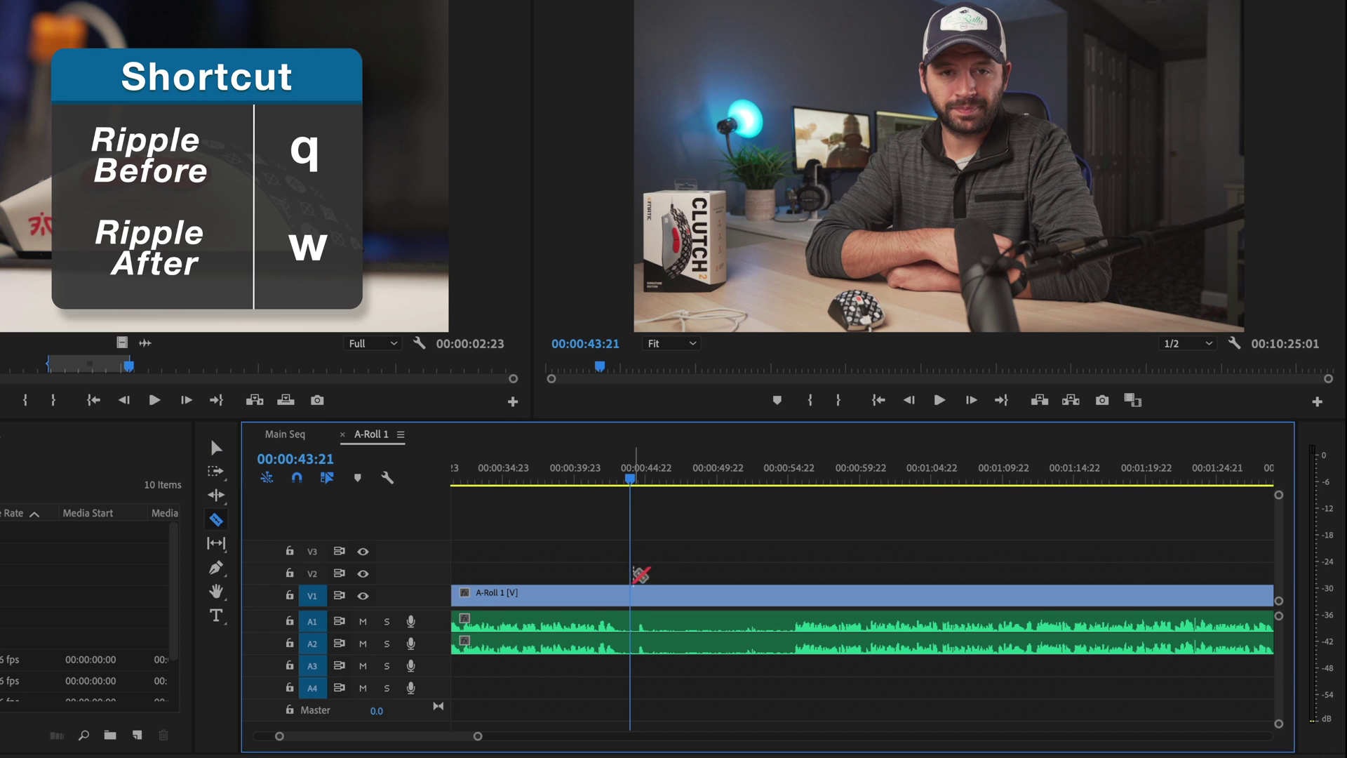
{"action": "left_click", "coordinate": [631, 594]}
{"action": "key", "text": "v"}
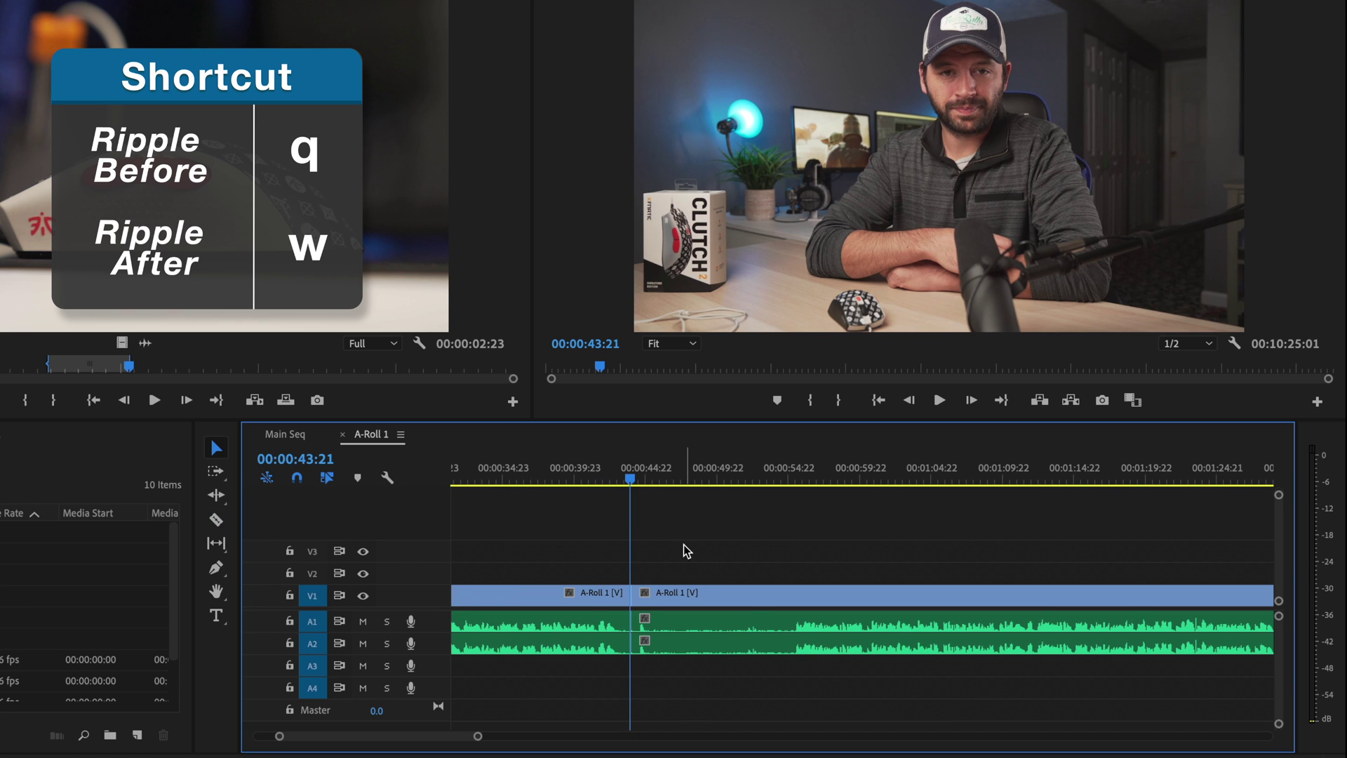
Play on to 00:00:55:06, where speech resumes, and ripple trim away the footage between the cut and the playhead
{"action": "key", "text": "space"}
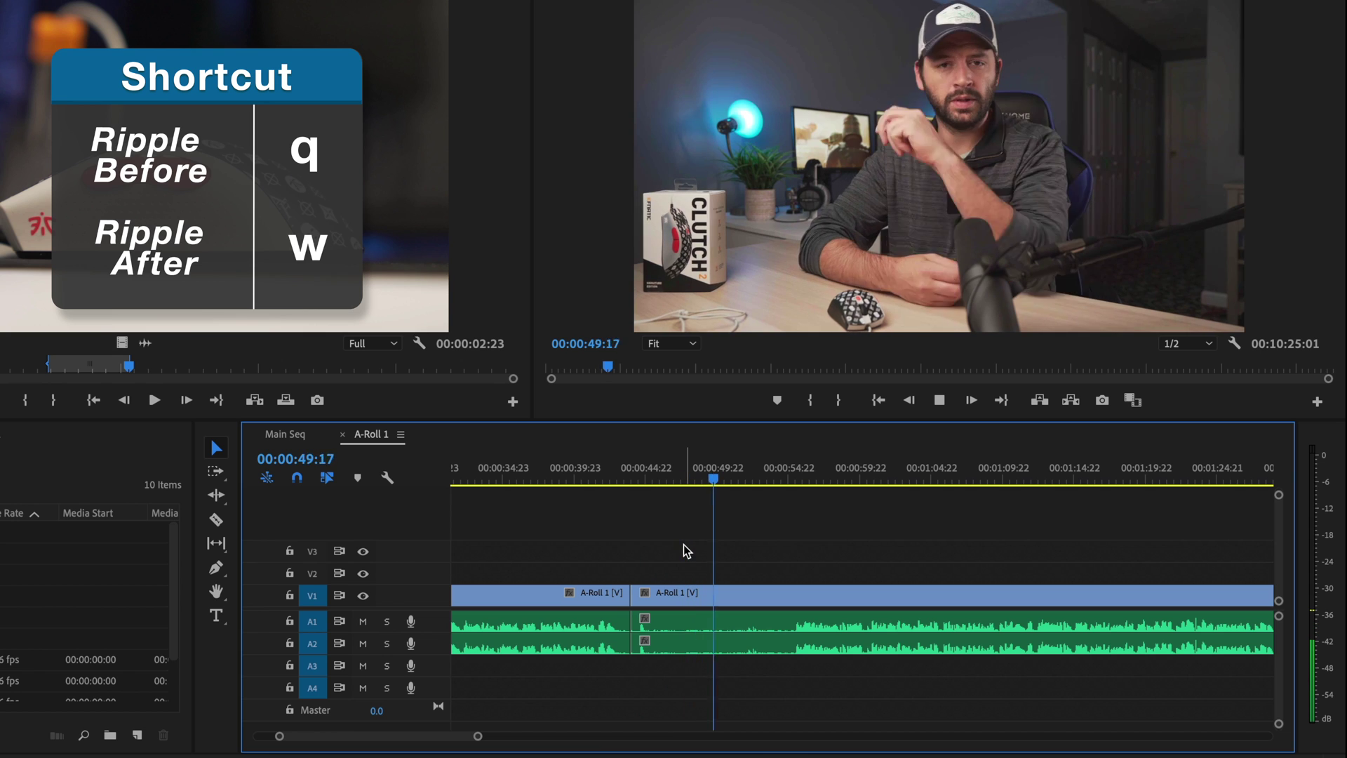
{"action": "key", "text": "space"}
{"action": "key", "text": "j"}
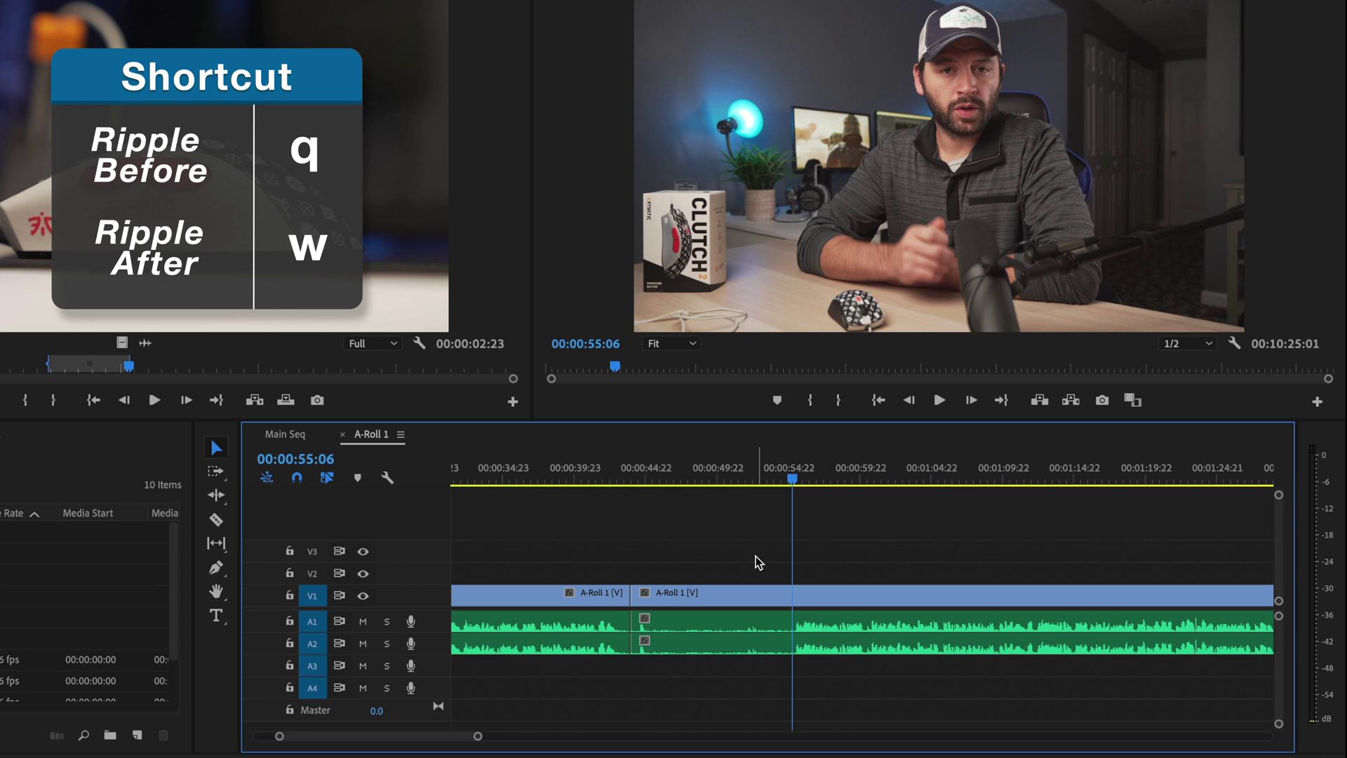
{"action": "key", "text": "q"}
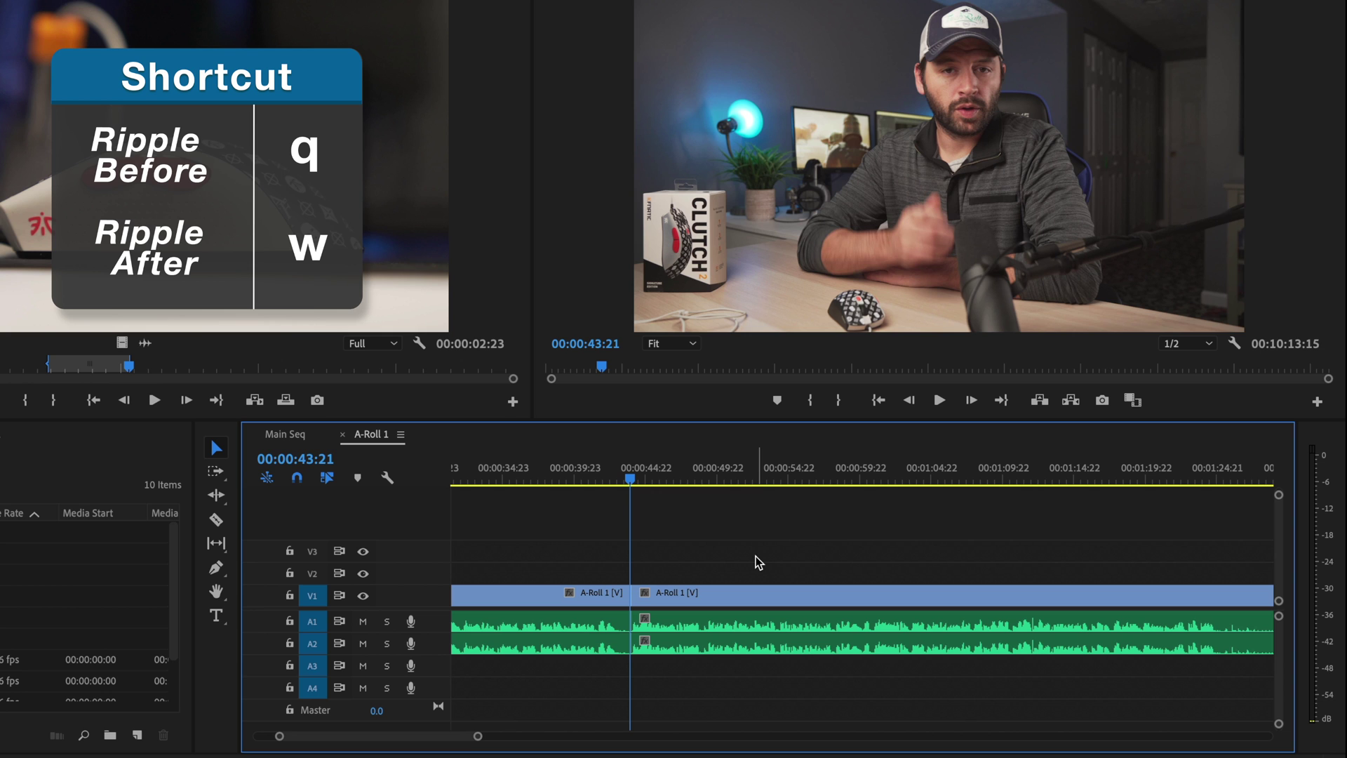
Review the edit, stop at 00:00:42:21 before the cut, and ripple trim away the footage from the playhead to the cut
{"action": "left_click", "coordinate": [559, 481]}
{"action": "key", "text": "space"}
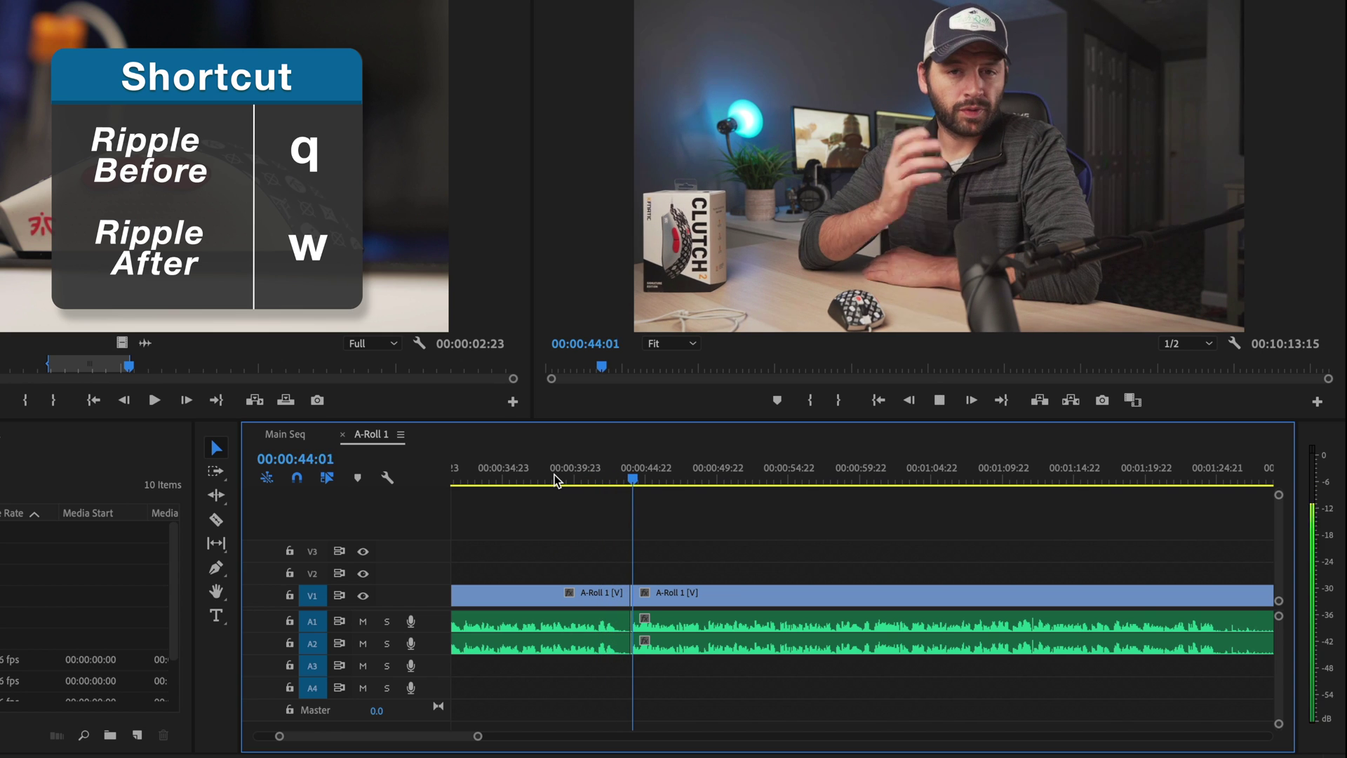
{"action": "key", "text": "j"}
{"action": "key", "text": "k"}
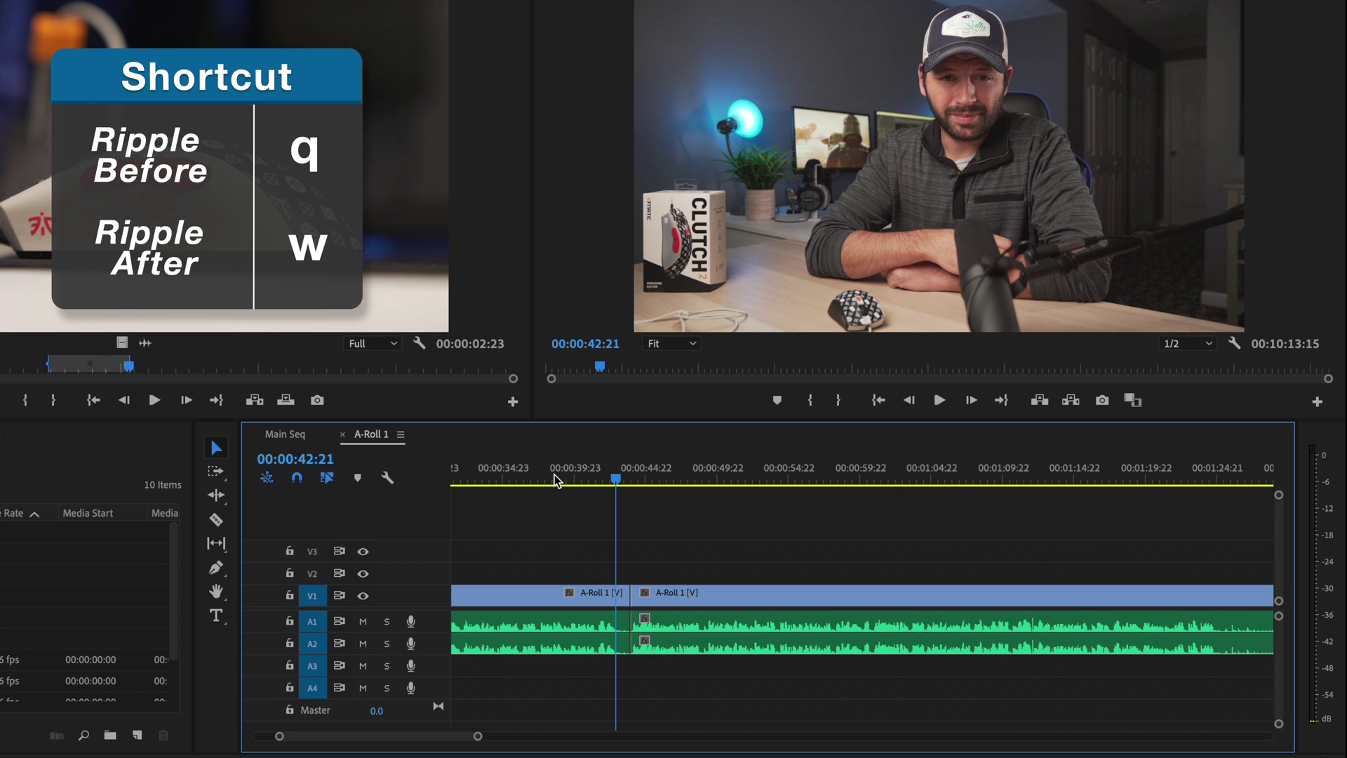
{"action": "key", "text": "w"}
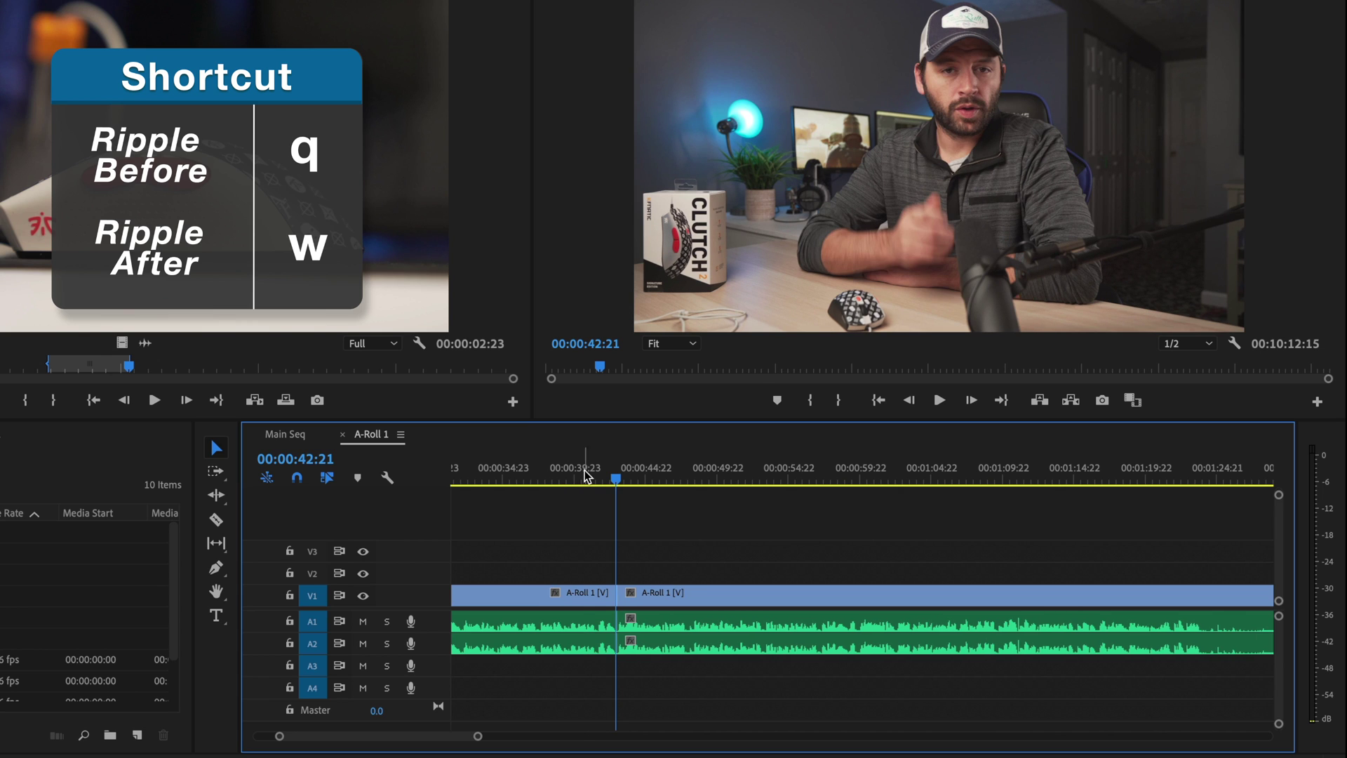
Play the A-Roll 1 sequence across the trimmed cut from a couple of seconds before it
{"action": "left_click", "coordinate": [584, 476]}
{"action": "key", "text": "space"}
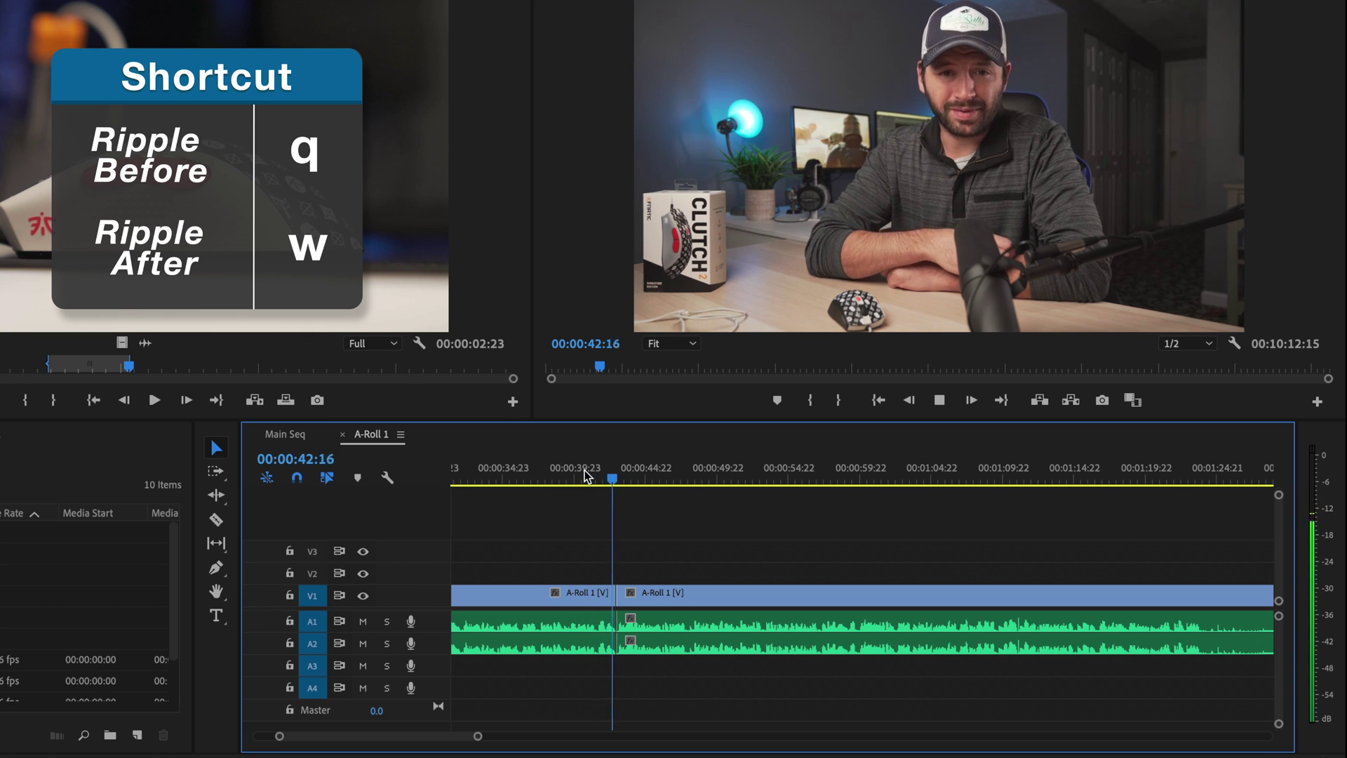
{"action": "key", "text": "space"}
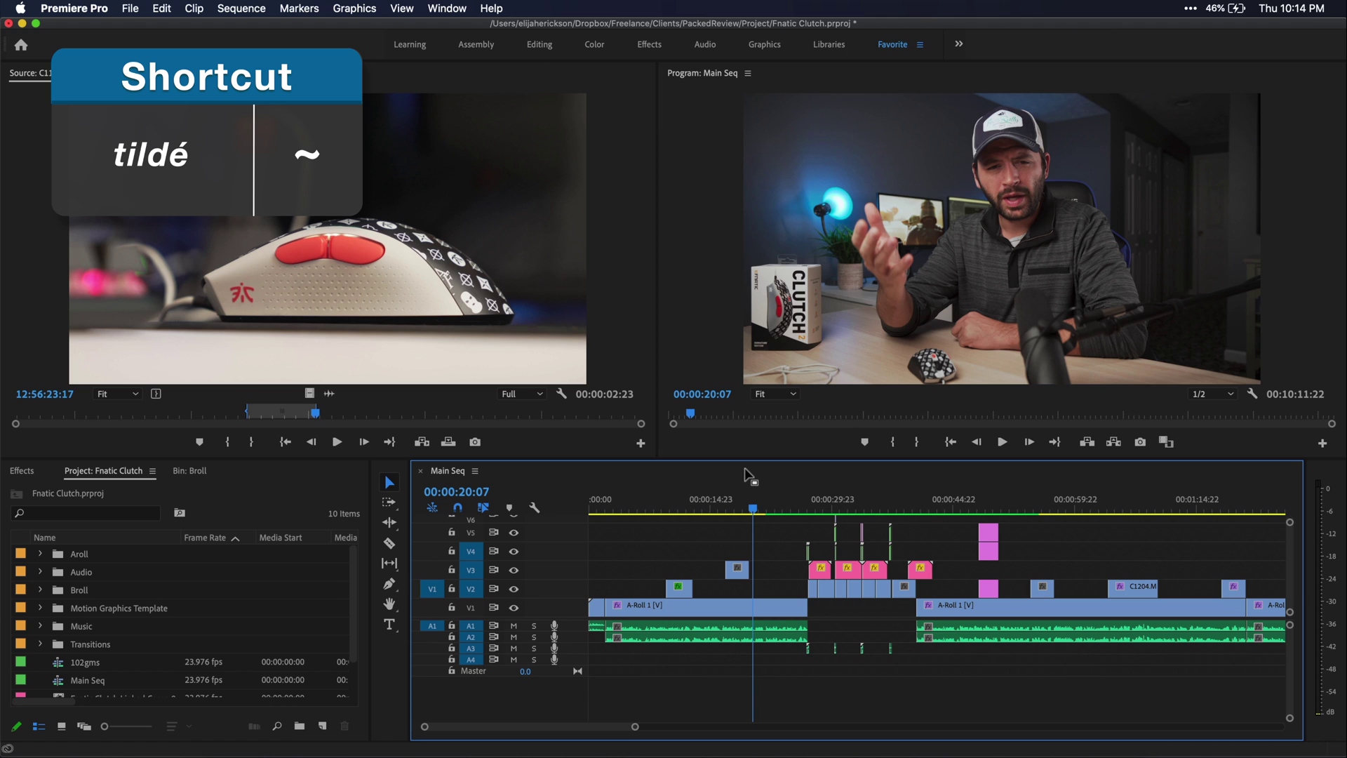
Maximize the Main Seq timeline, zoom out to show more of the edit, and restore the workspace layout
{"action": "key", "text": "grave"}
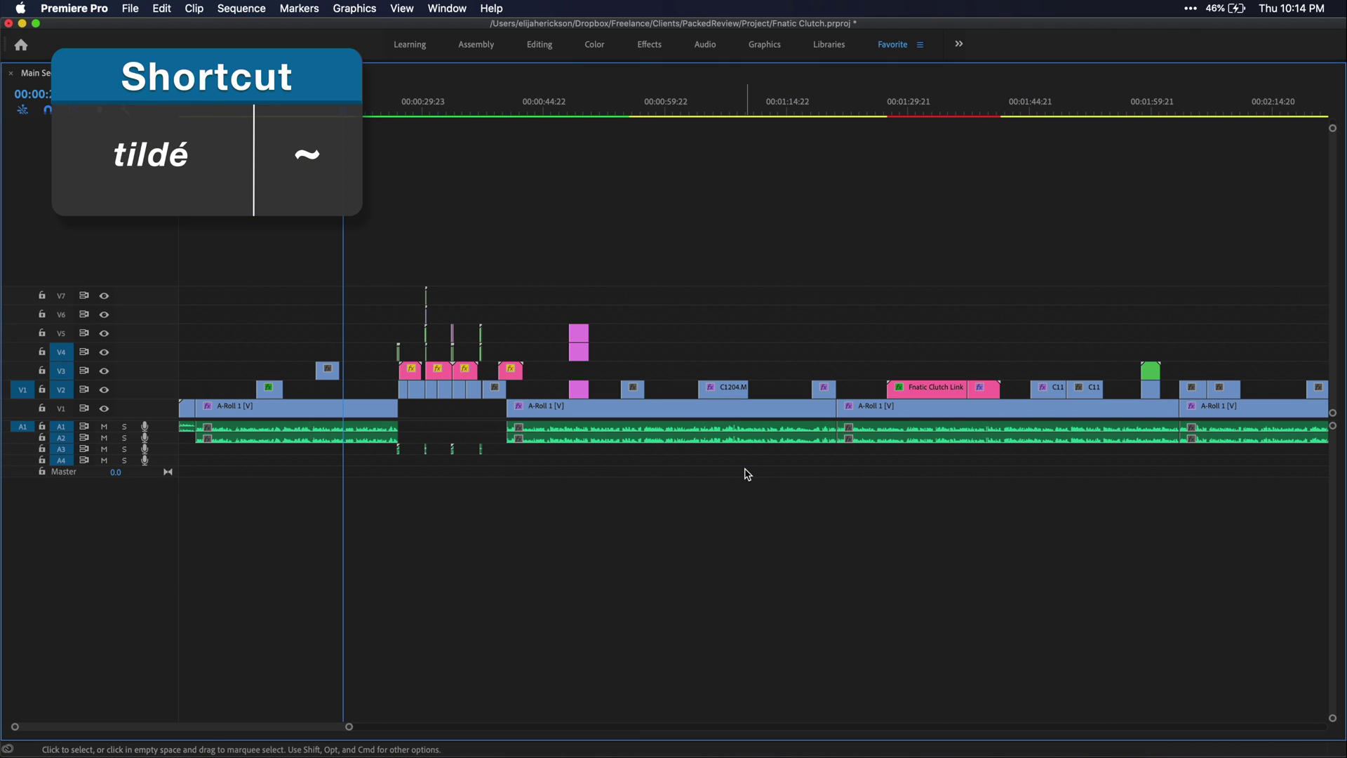
{"action": "scroll", "coordinate": [747, 474], "scroll_direction": "down", "scroll_amount": 5}
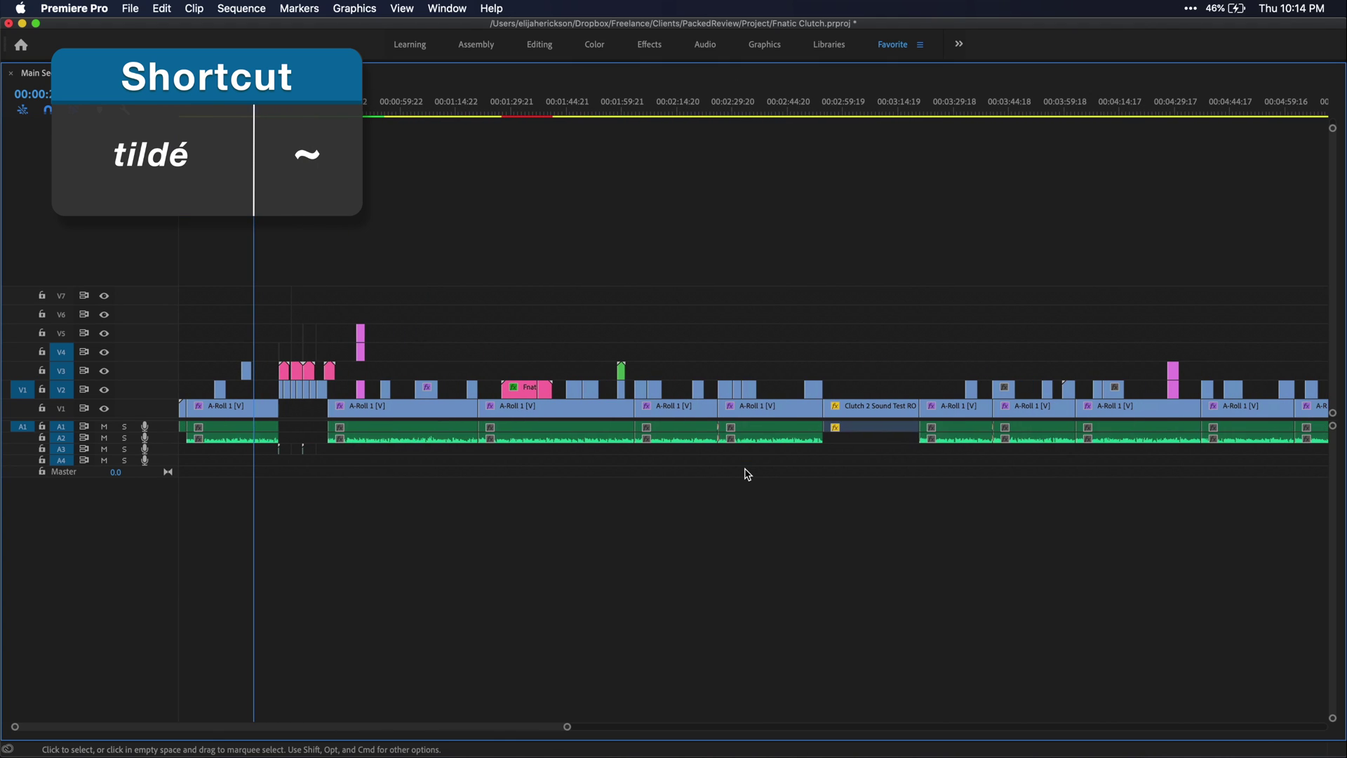
{"action": "key", "text": "grave"}
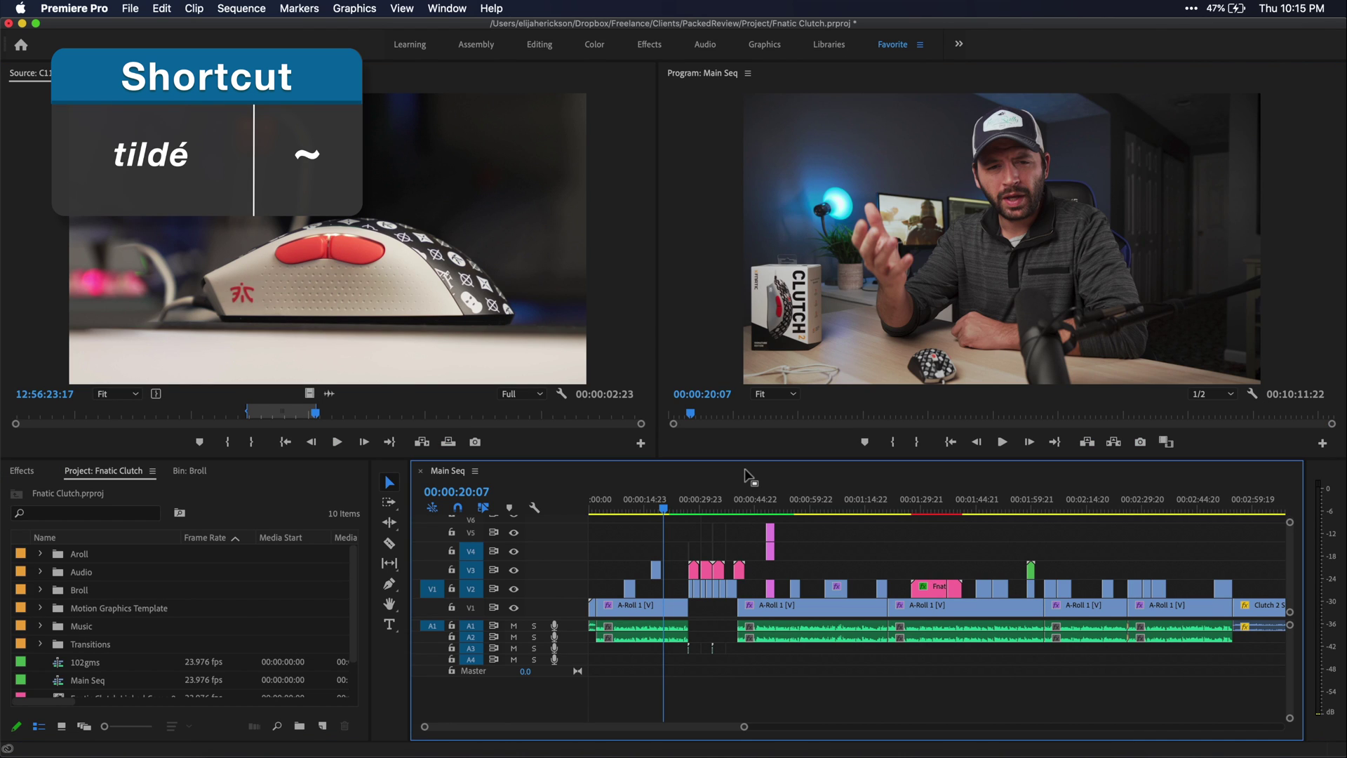
Maximize the Program monitor, play Main Seq to 00:00:22:12, and restore the workspace layout
{"action": "left_click", "coordinate": [713, 97]}
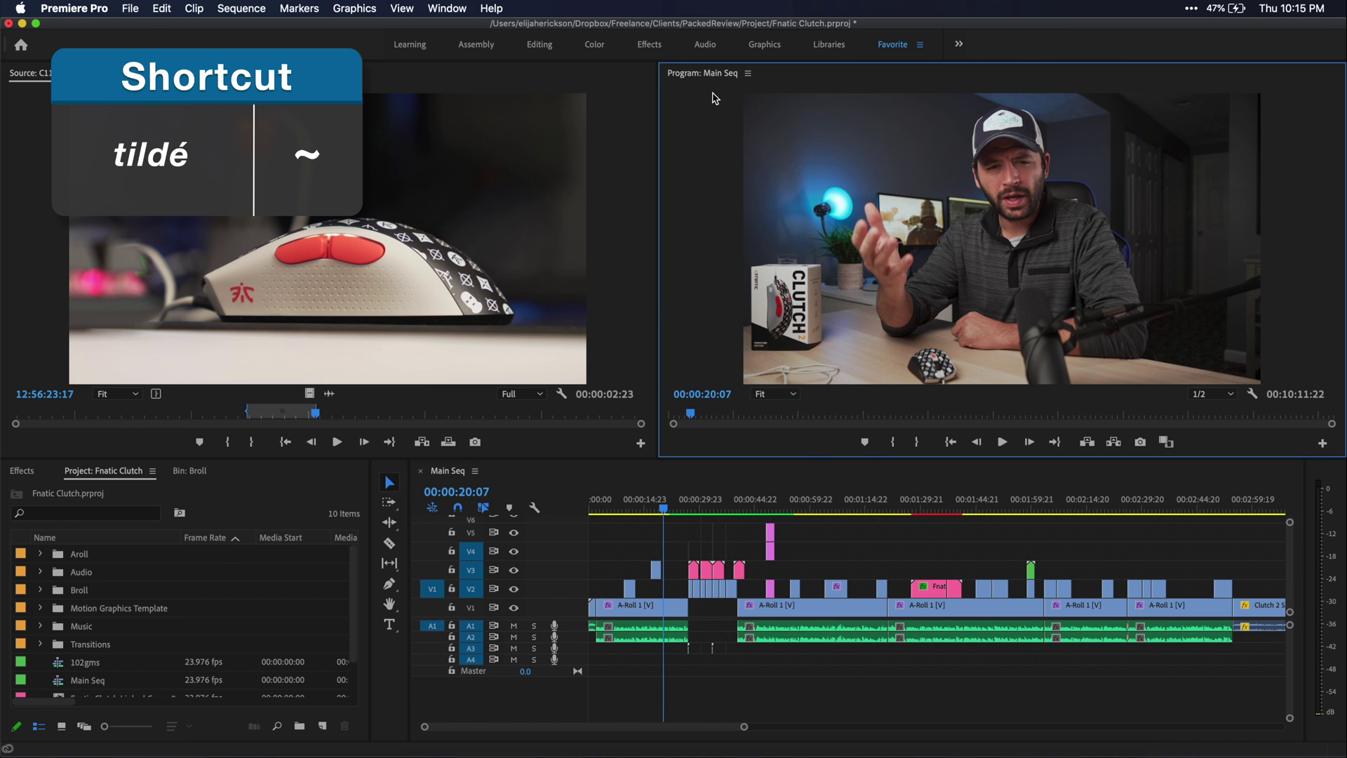
{"action": "key", "text": "grave"}
{"action": "key", "text": "space"}
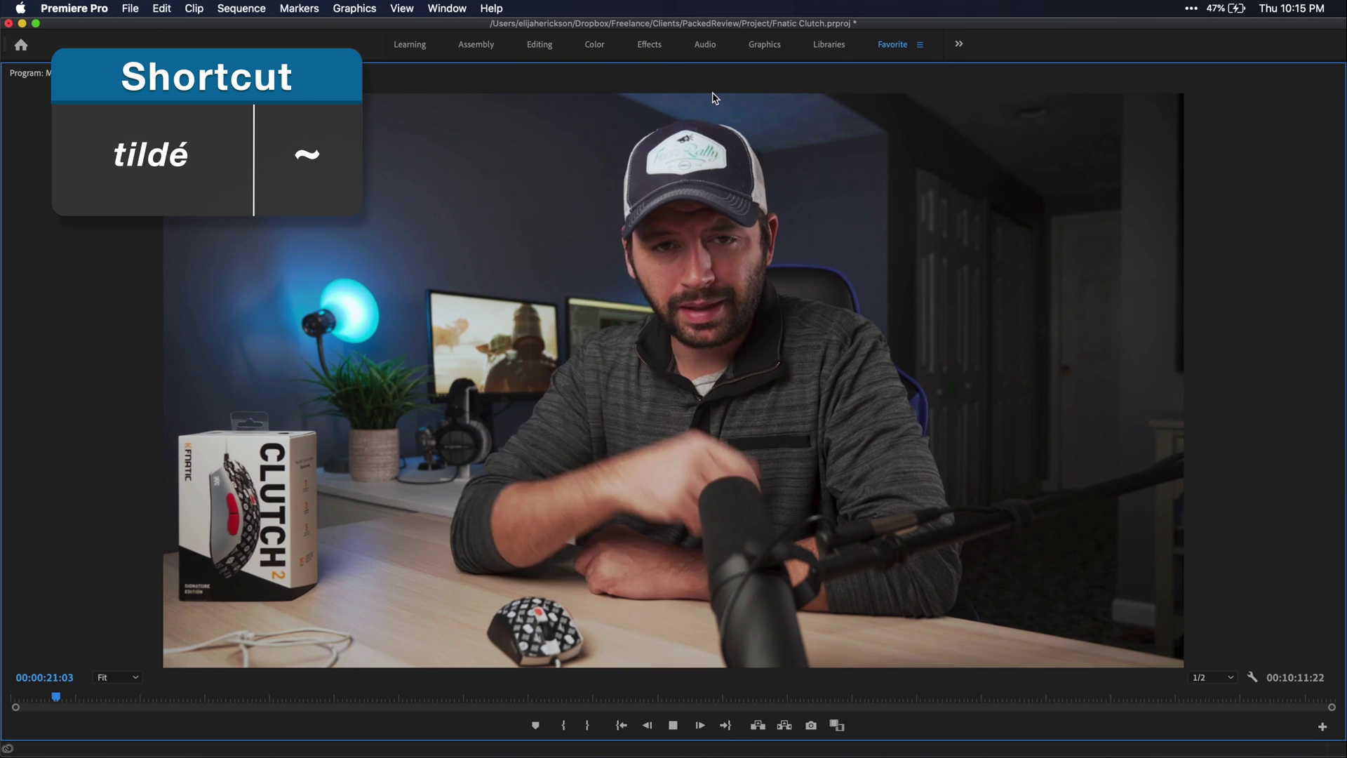
{"action": "key", "text": "space"}
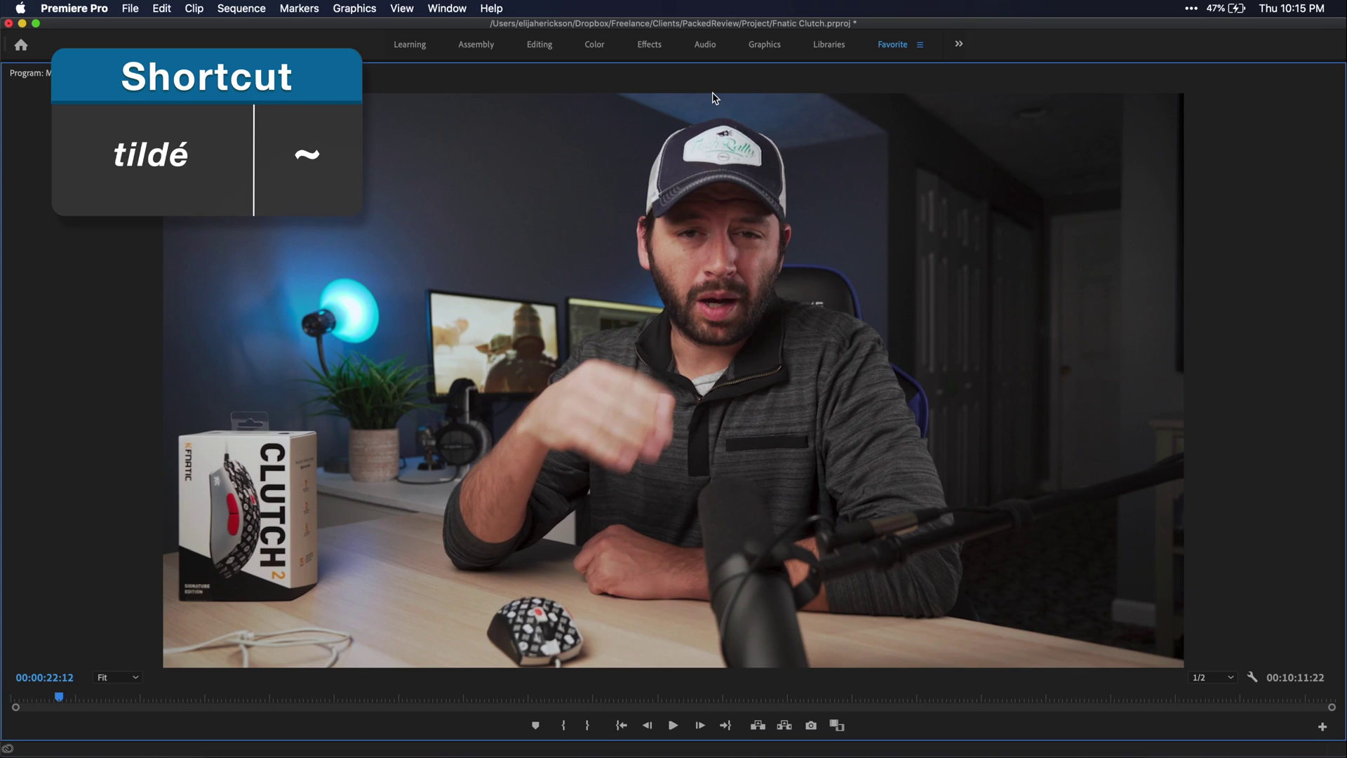
{"action": "key", "text": "grave"}
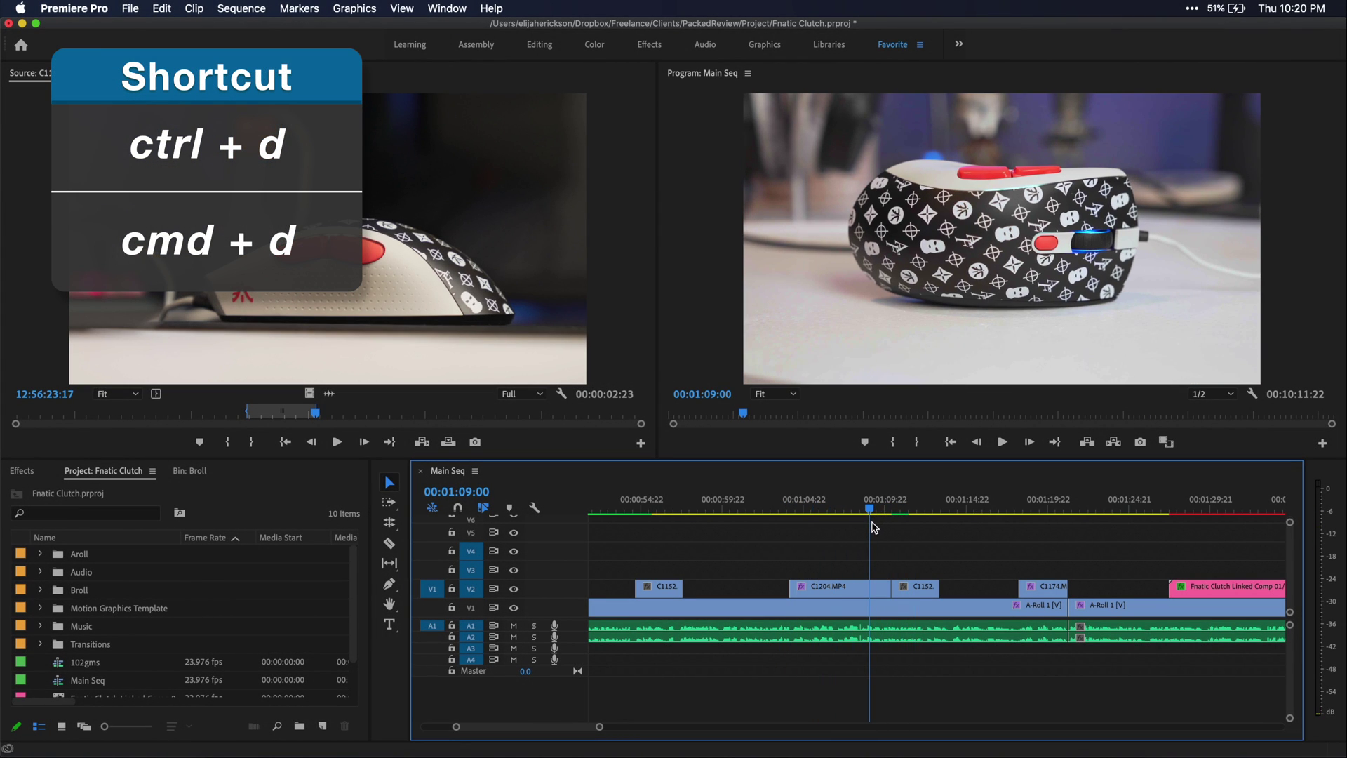
Show the Dissolve effects under Video Transitions to locate Cross Dissolve
{"action": "left_click", "coordinate": [25, 470]}
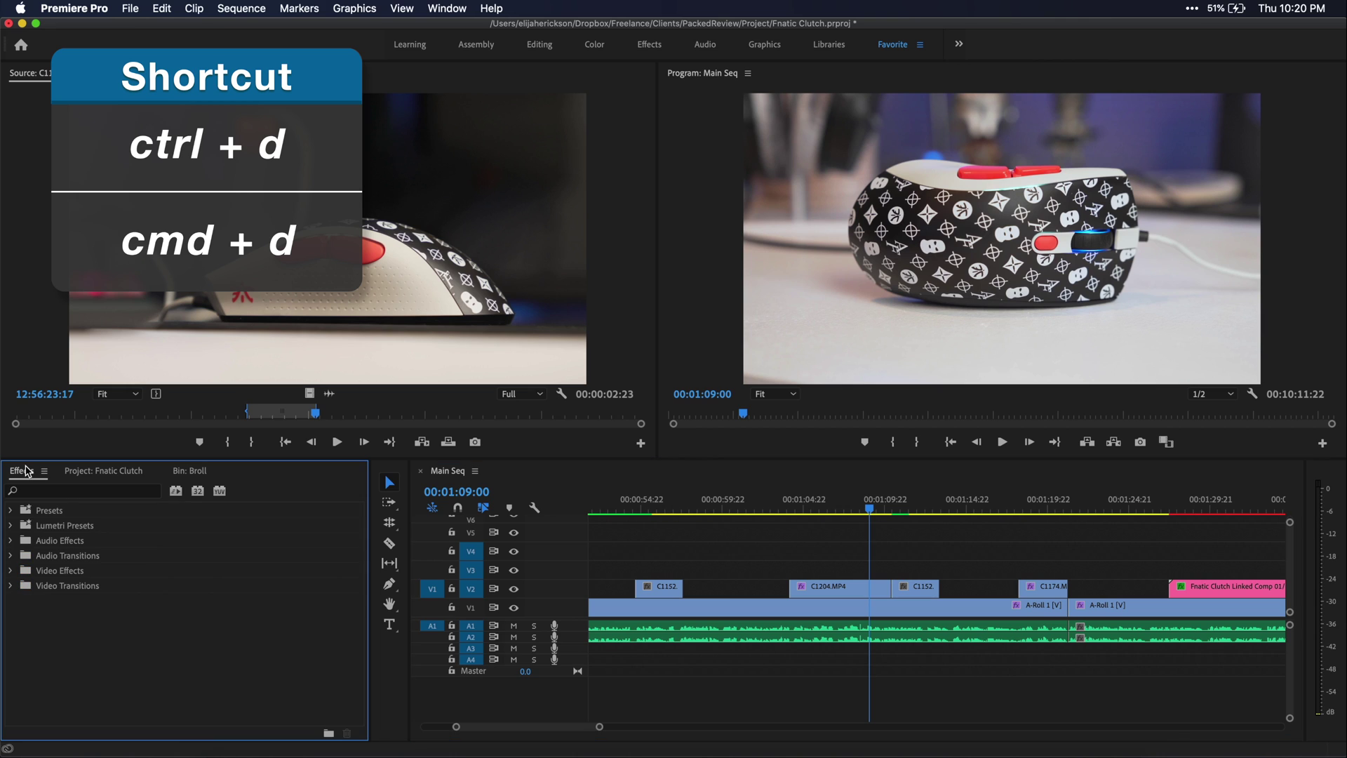
{"action": "left_click", "coordinate": [10, 586]}
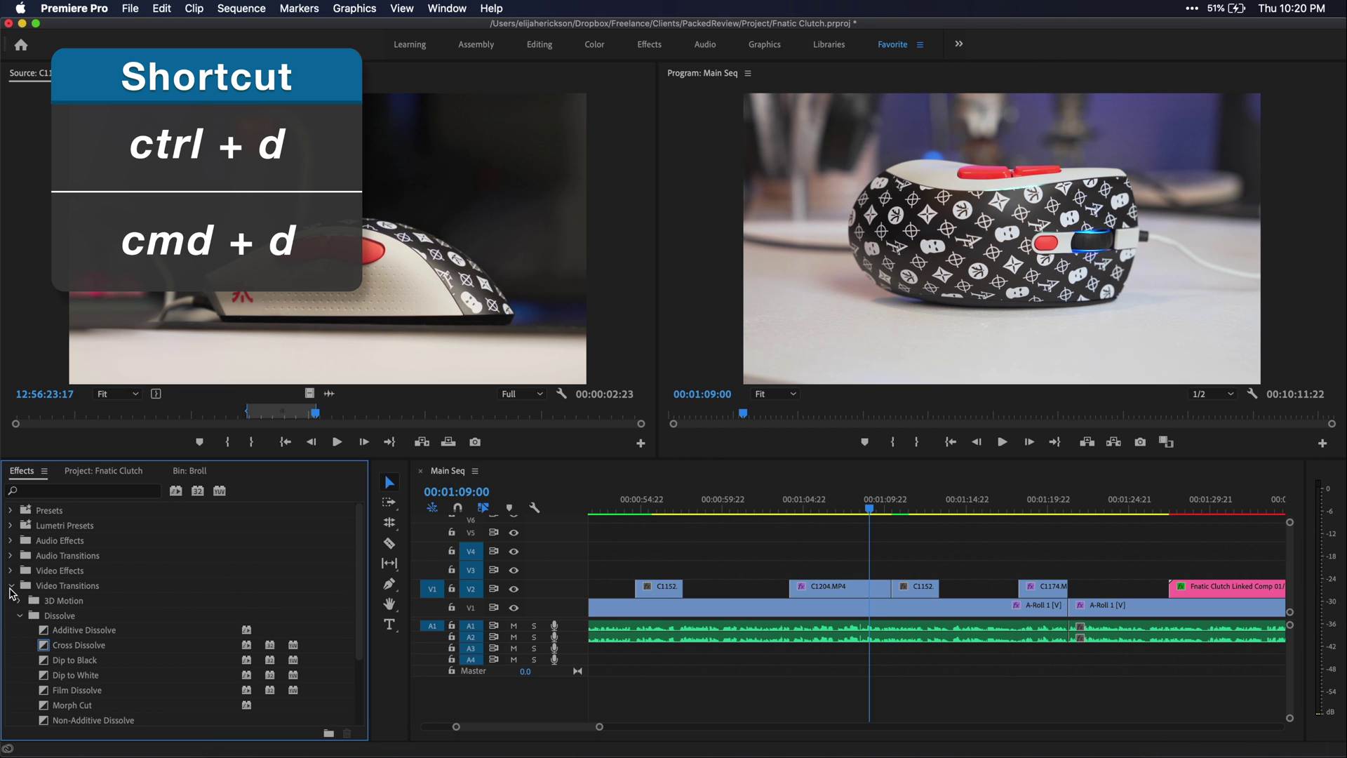
{"action": "scroll", "coordinate": [56, 627], "scroll_direction": "down", "scroll_amount": 2}
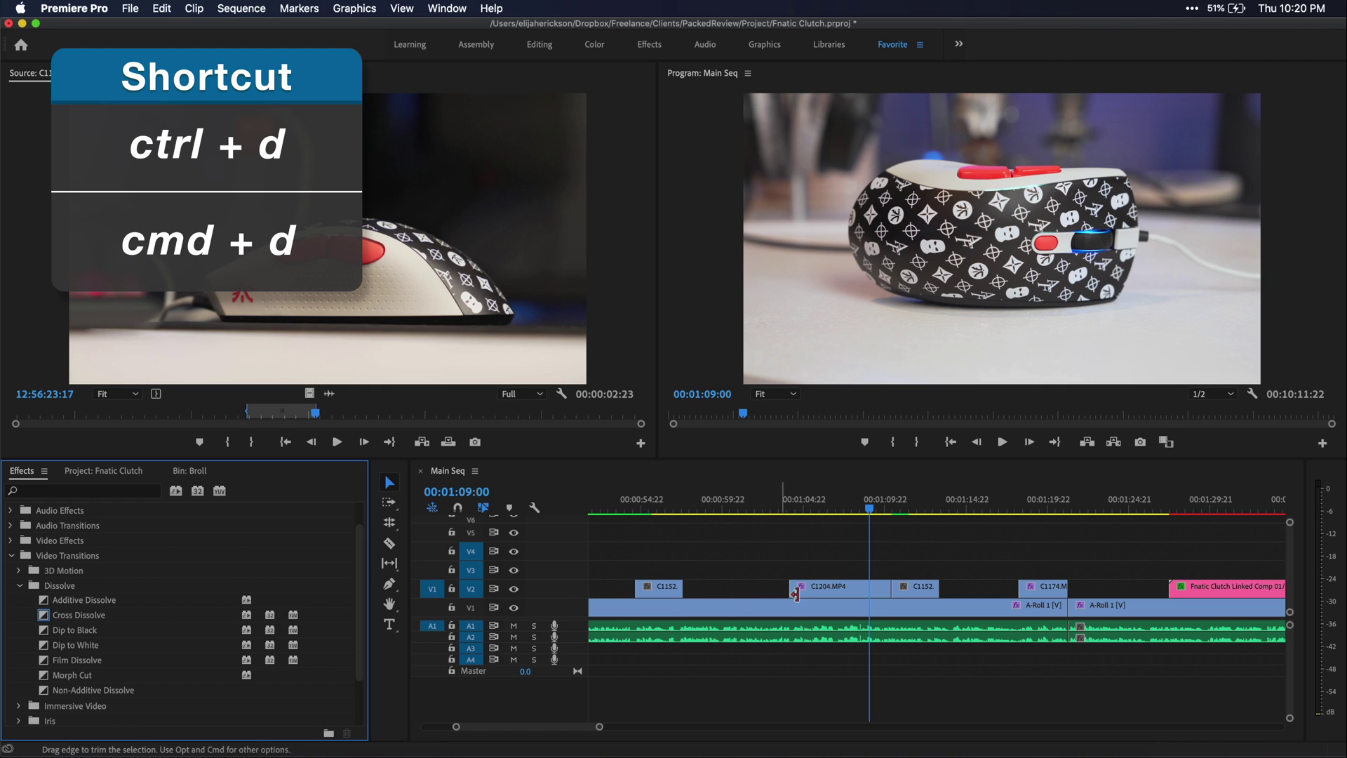
Apply the default Cross Dissolve to the adjoining C1204.MP4 and C1152 clips on V2 and play from 00:01:09:00
{"action": "left_click_drag", "start_coordinate": [942, 577], "coordinate": [864, 594]}
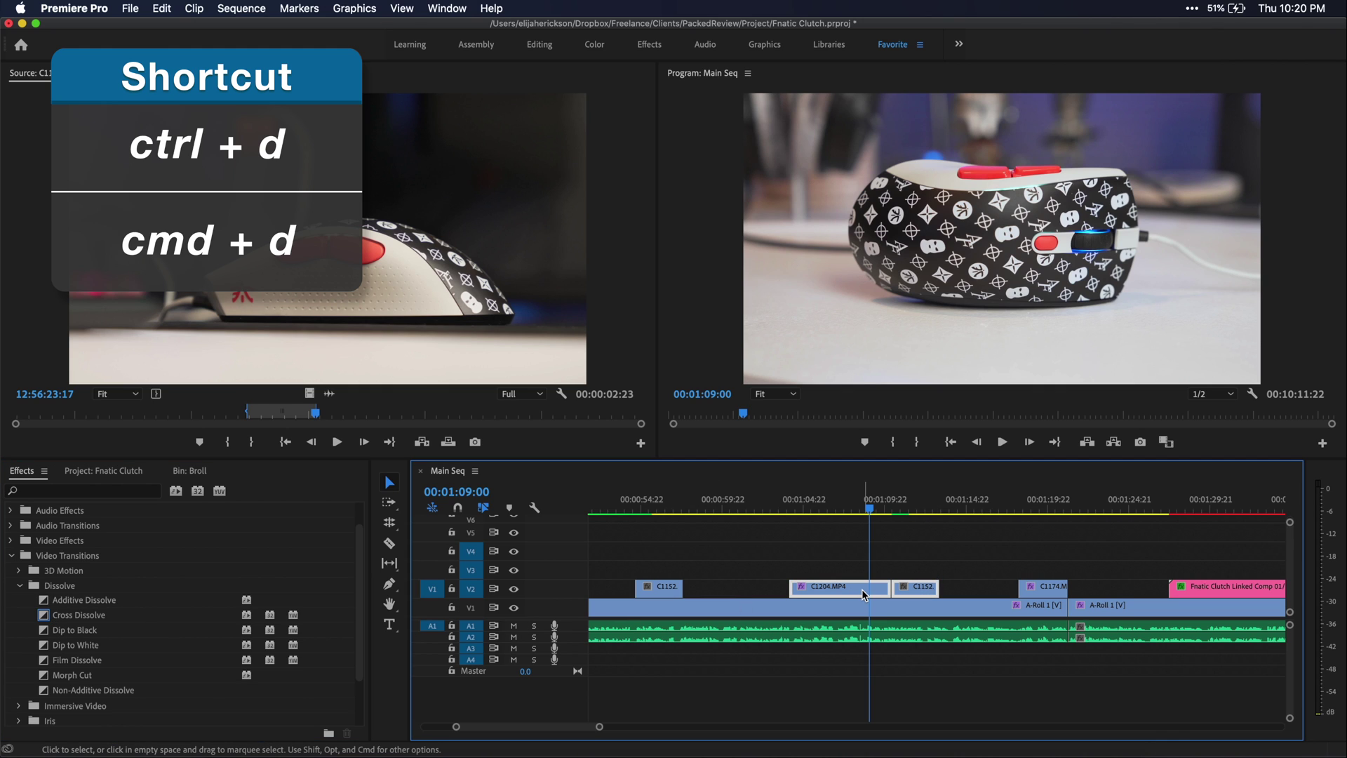
{"action": "key", "text": "super+d"}
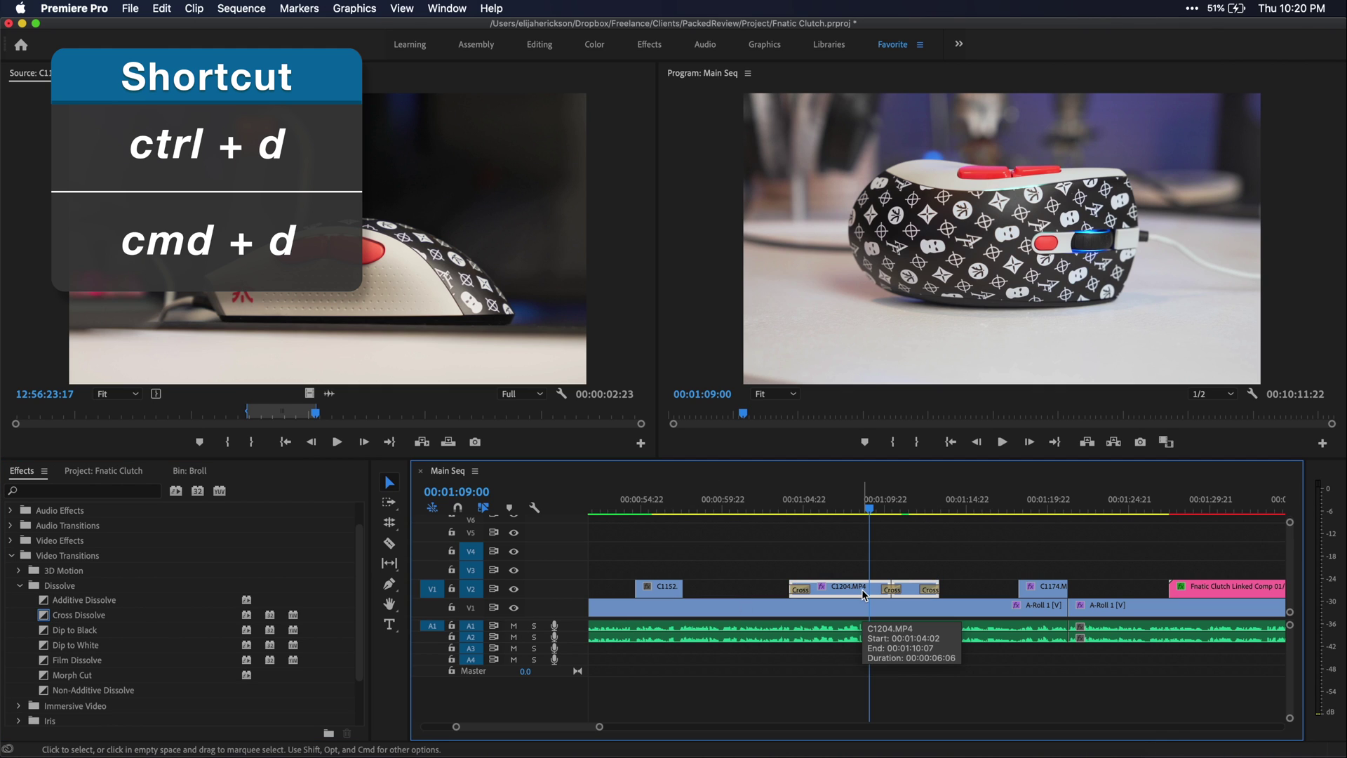
{"action": "key", "text": "space"}
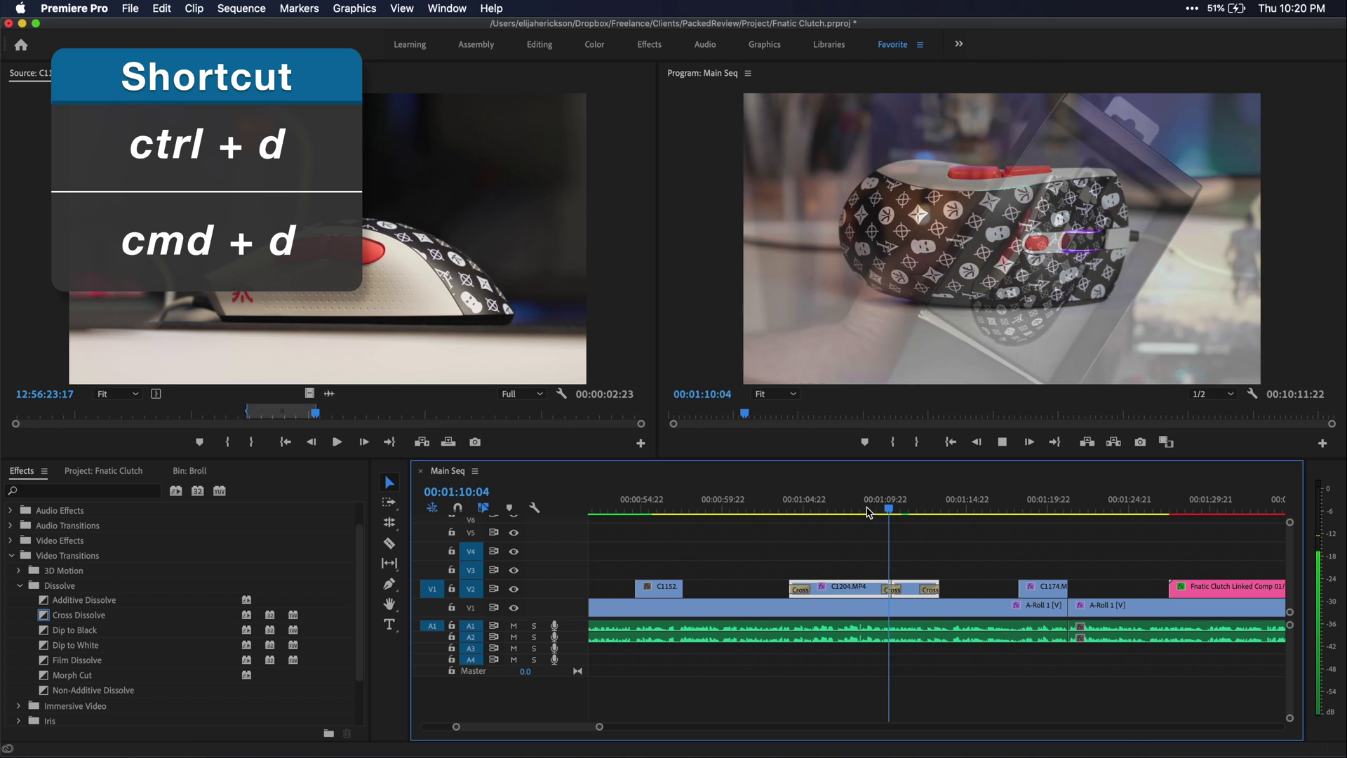
Stop playback and set Morph Cut from the Dissolve video transitions as the default transition
{"action": "key", "text": "space"}
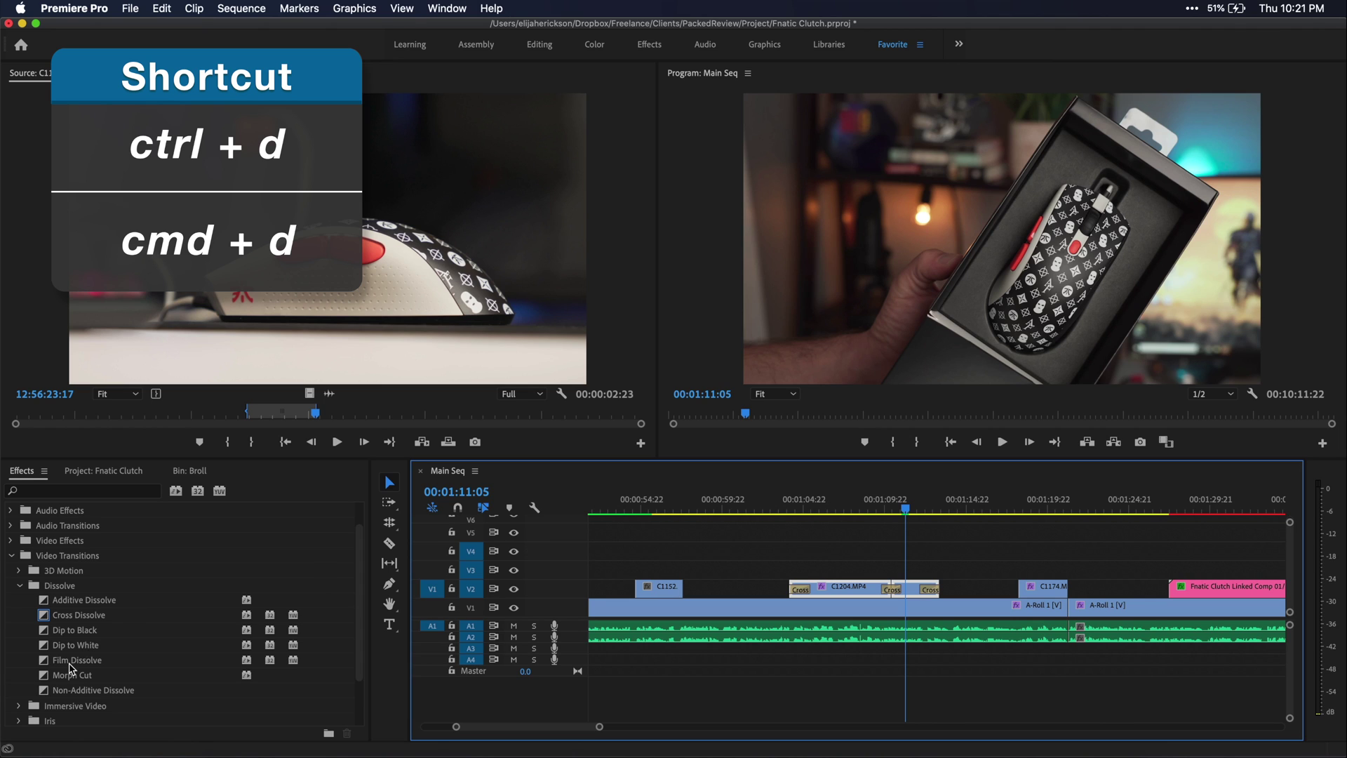
{"action": "scroll", "coordinate": [70, 668], "scroll_direction": "down", "scroll_amount": 3}
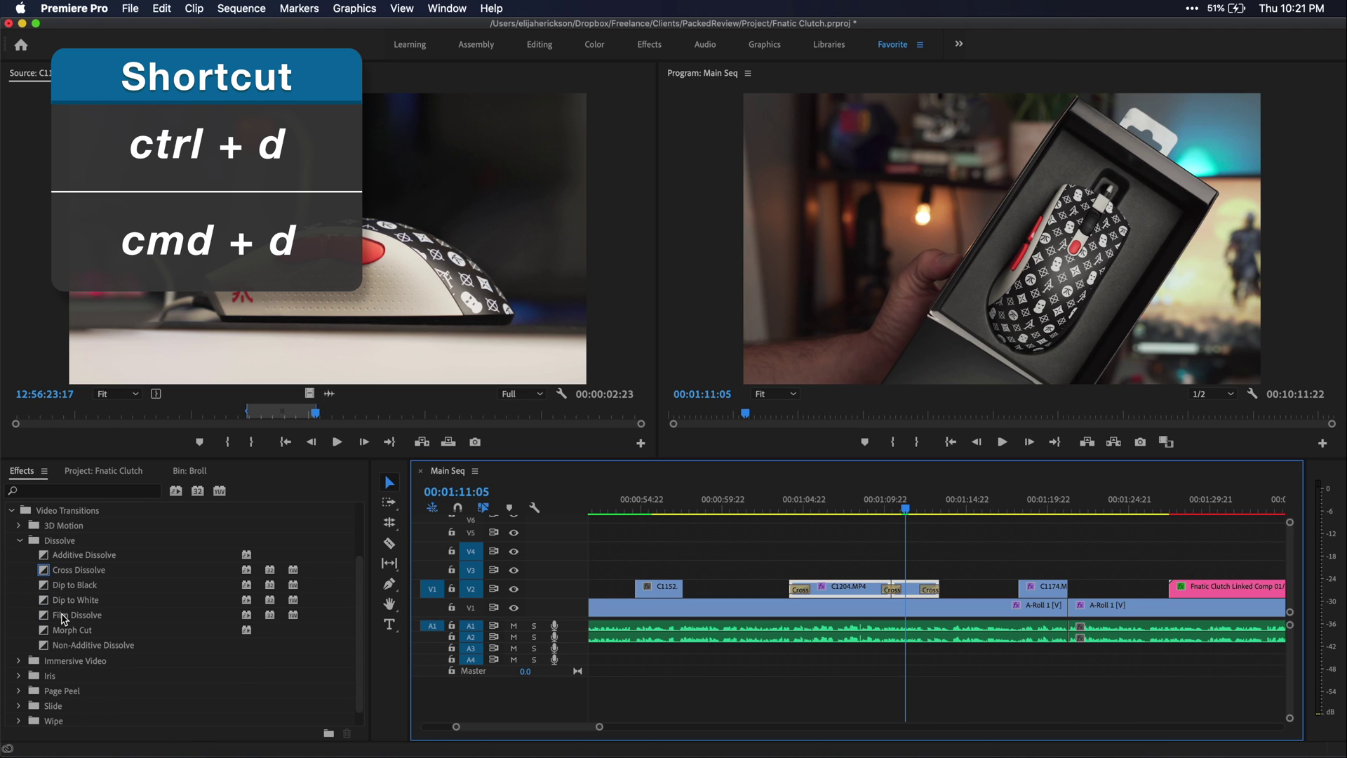
{"action": "right_click", "coordinate": [72, 631]}
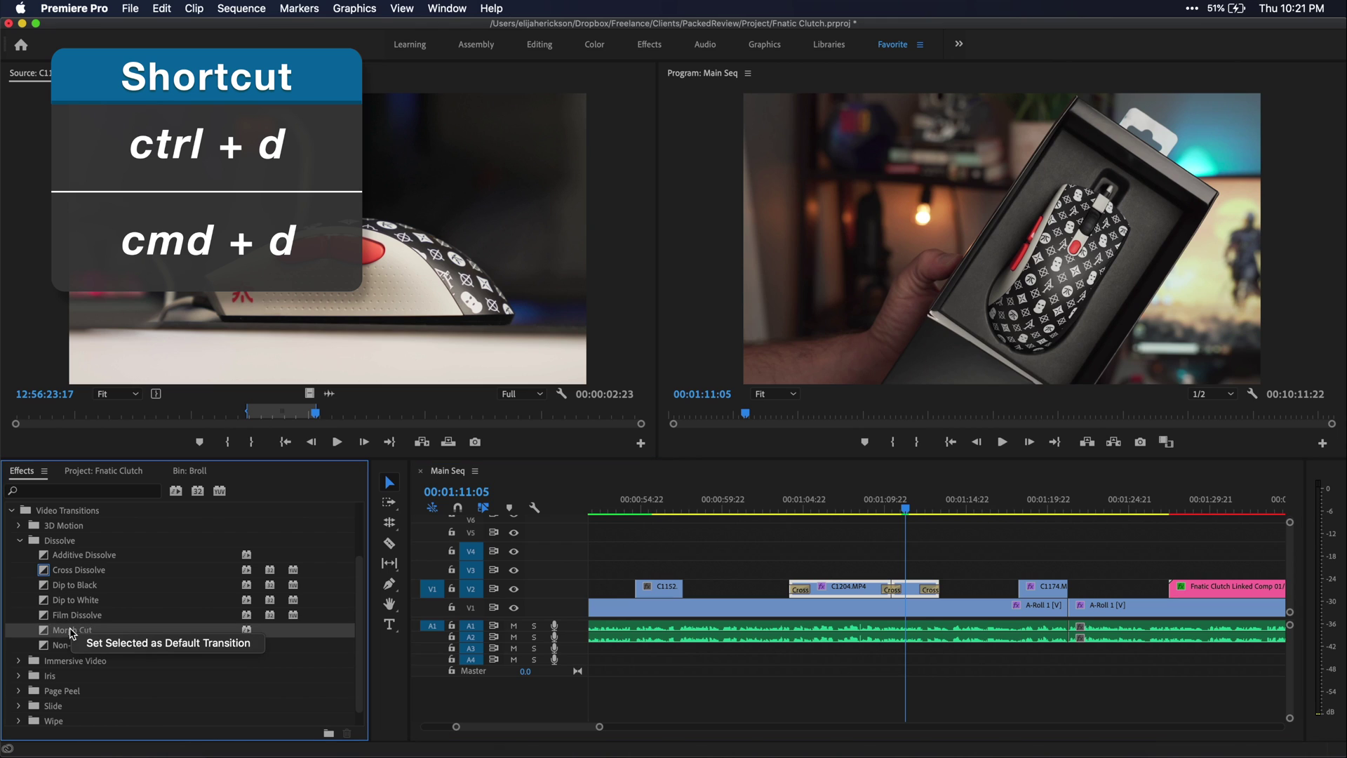
{"action": "left_click", "coordinate": [167, 643]}
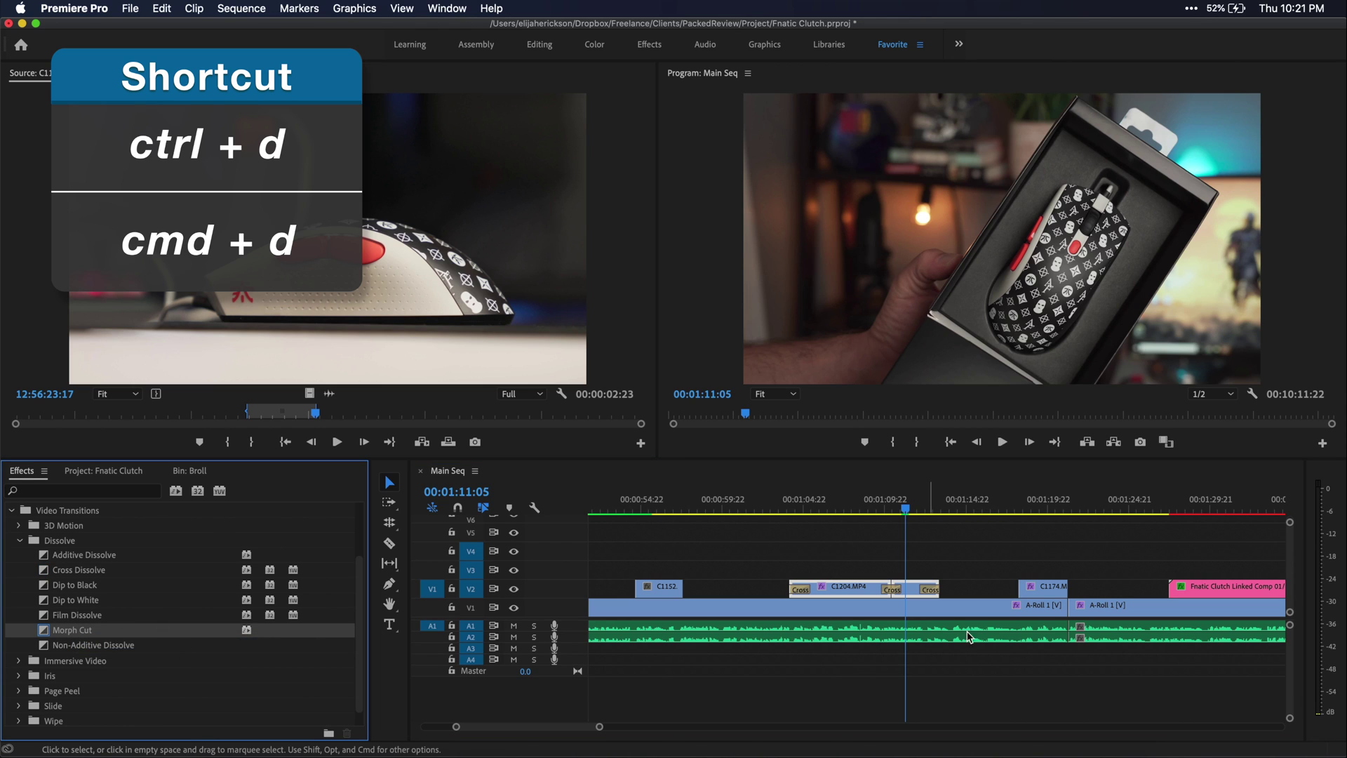
Apply the default Morph Cut at the edit between the two A-Roll 1 clips on V1 and play across it to 00:01:21:21
{"action": "left_click_drag", "start_coordinate": [1102, 659], "coordinate": [1031, 620]}
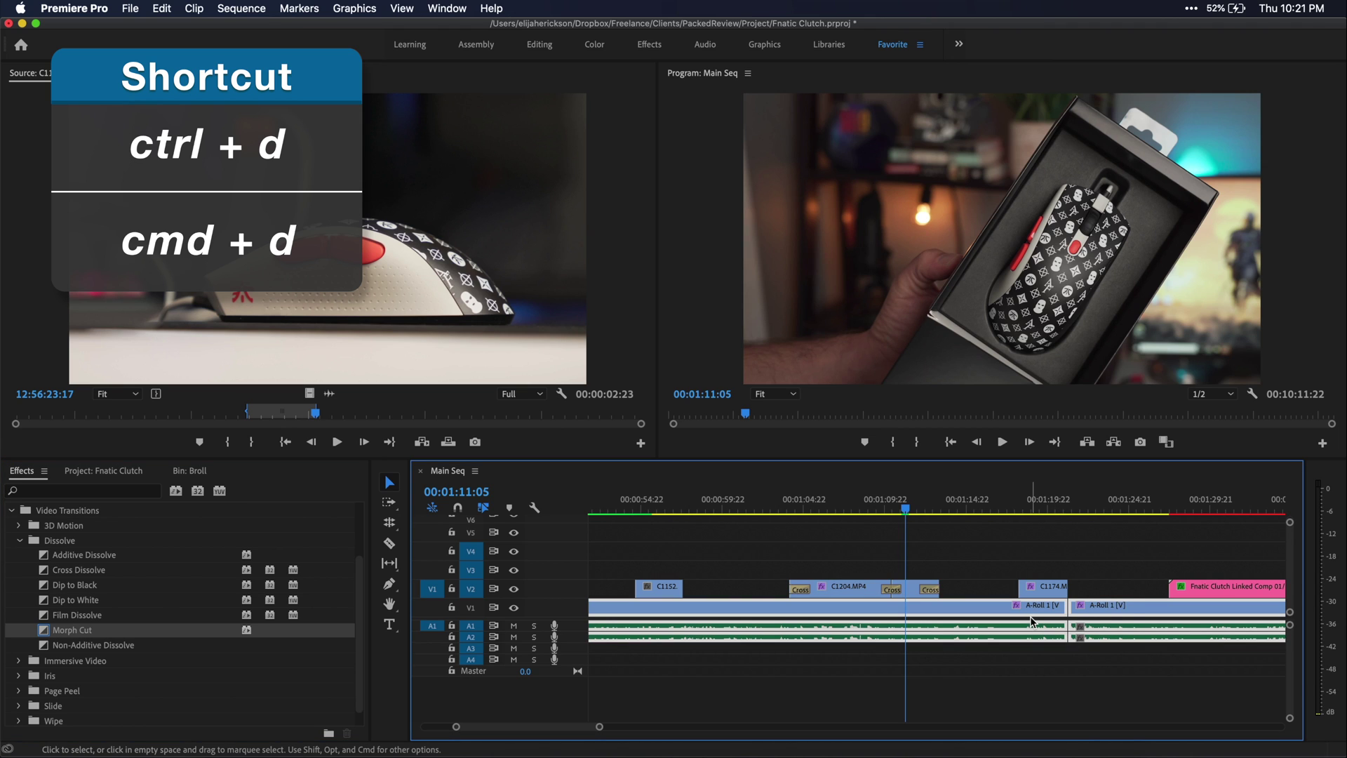
{"action": "key", "text": "super+d"}
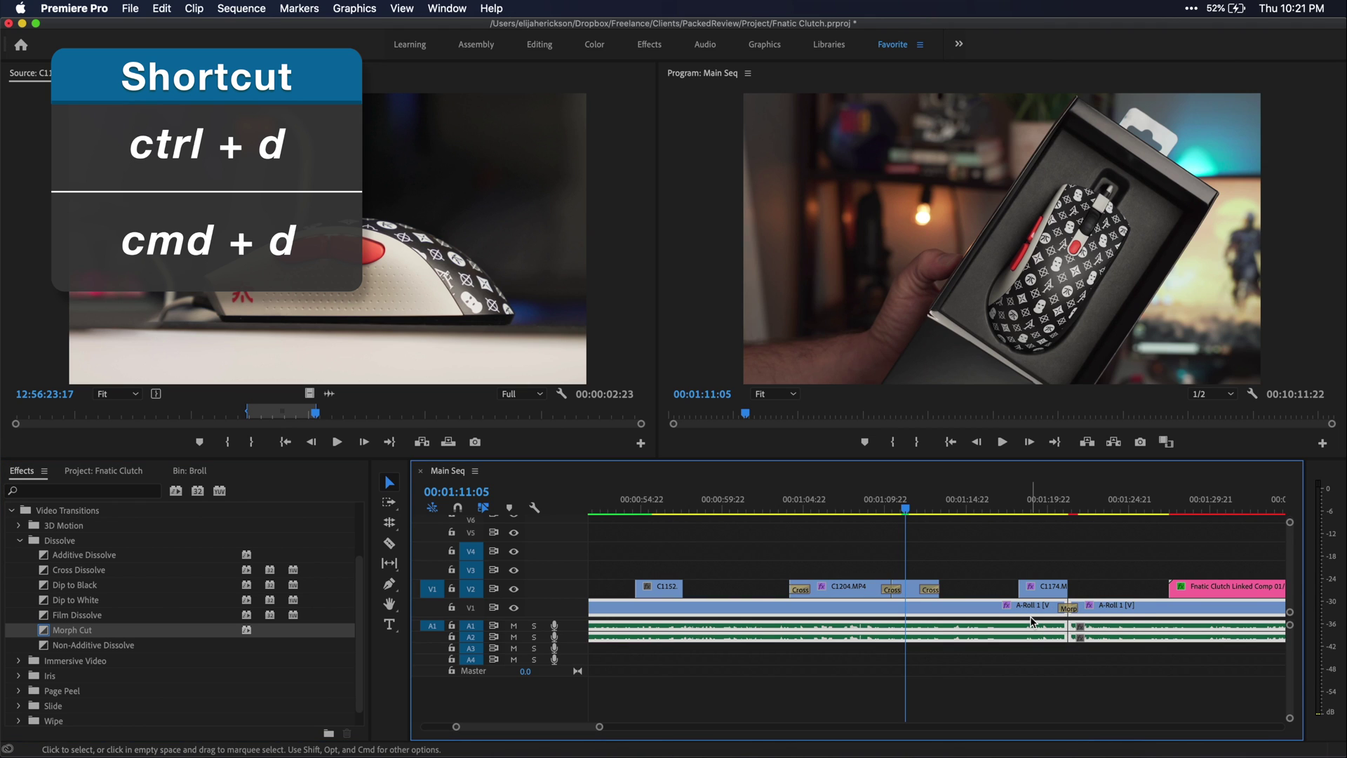
{"action": "left_click", "coordinate": [1050, 508]}
{"action": "key", "text": "space"}
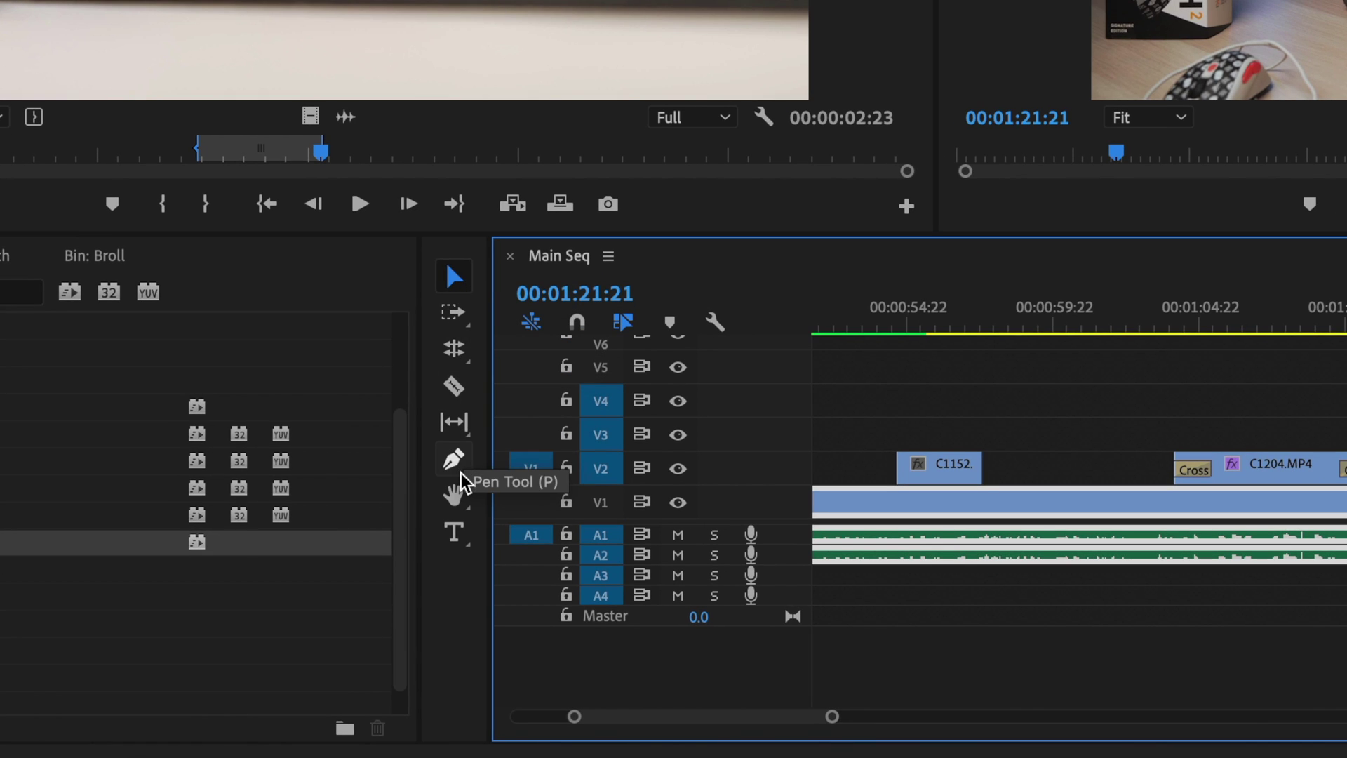
Razor the A-Roll 1 clip on V1 between C1152 and C1204.MP4 and near the start of C1204.MP4, and return to the Selection Tool
{"action": "key", "text": "c"}
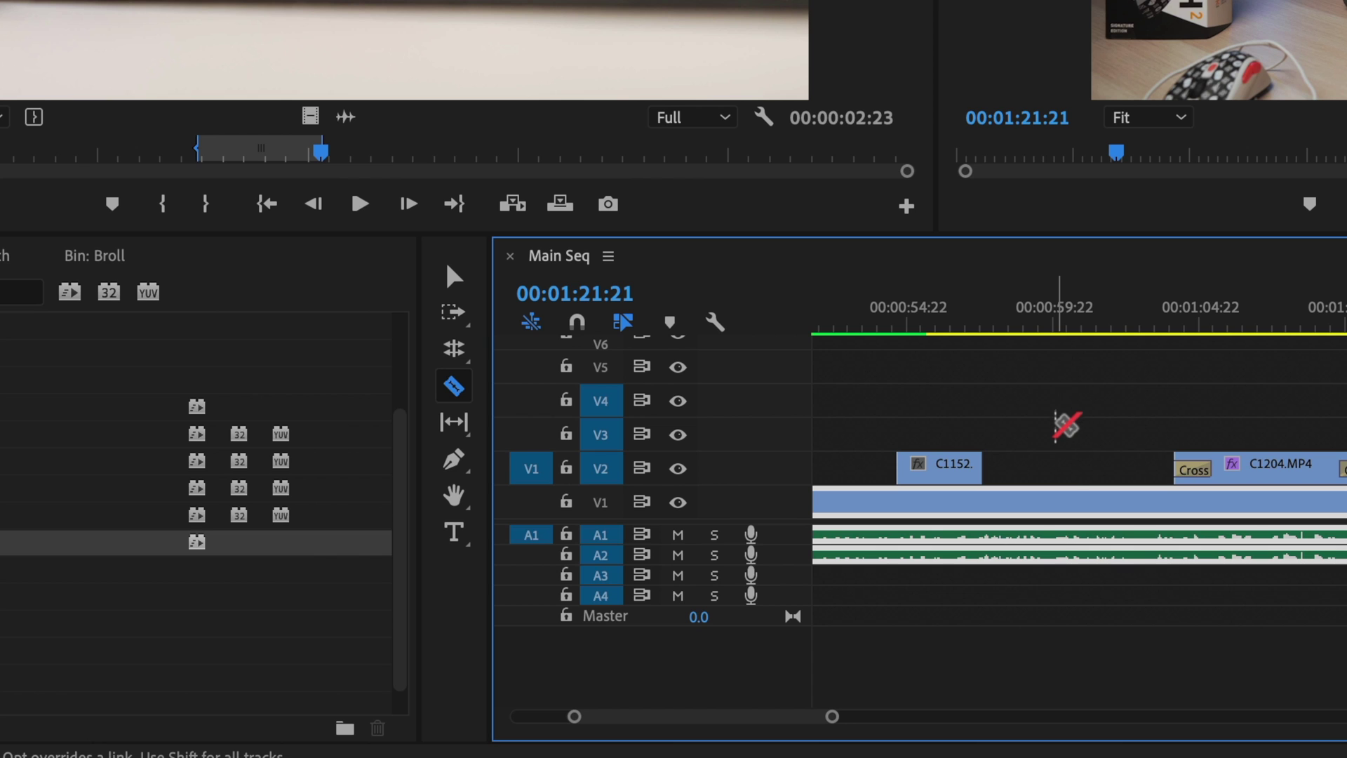
{"action": "left_click", "coordinate": [1062, 501]}
{"action": "left_click", "coordinate": [1178, 501]}
{"action": "key", "text": "v"}
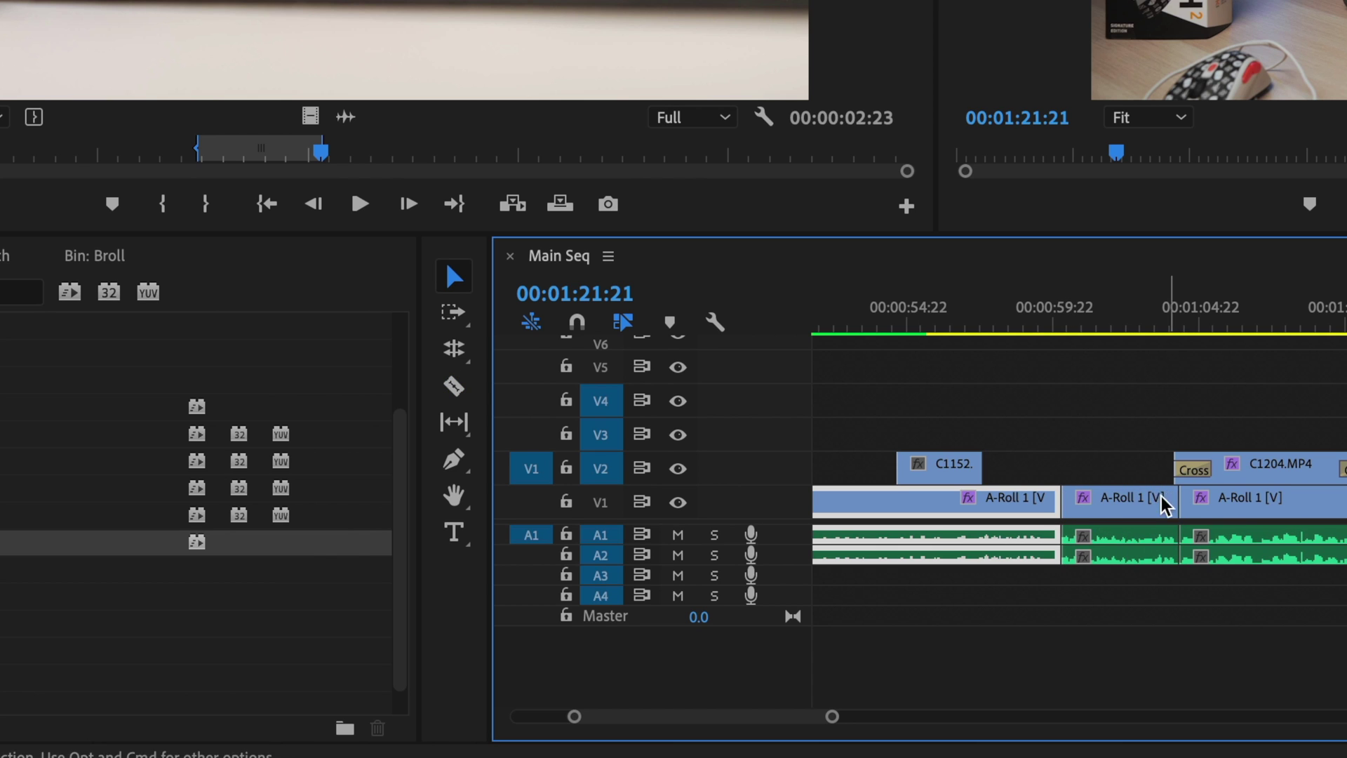
{"action": "left_click_drag", "start_coordinate": [1084, 512], "coordinate": [1089, 512]}
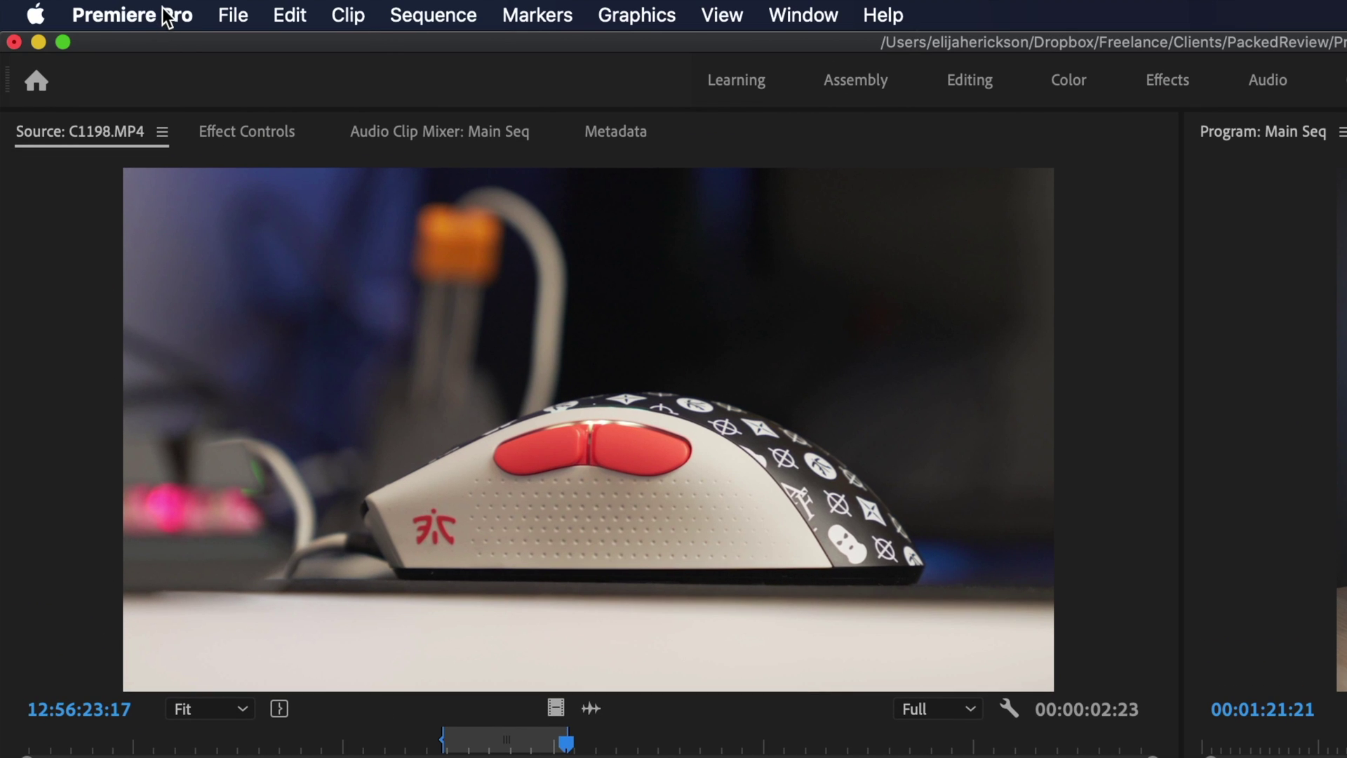
Open the Keyboard Shortcuts settings and select the Selection Tool command to examine its key assignment
{"action": "left_click", "coordinate": [167, 15]}
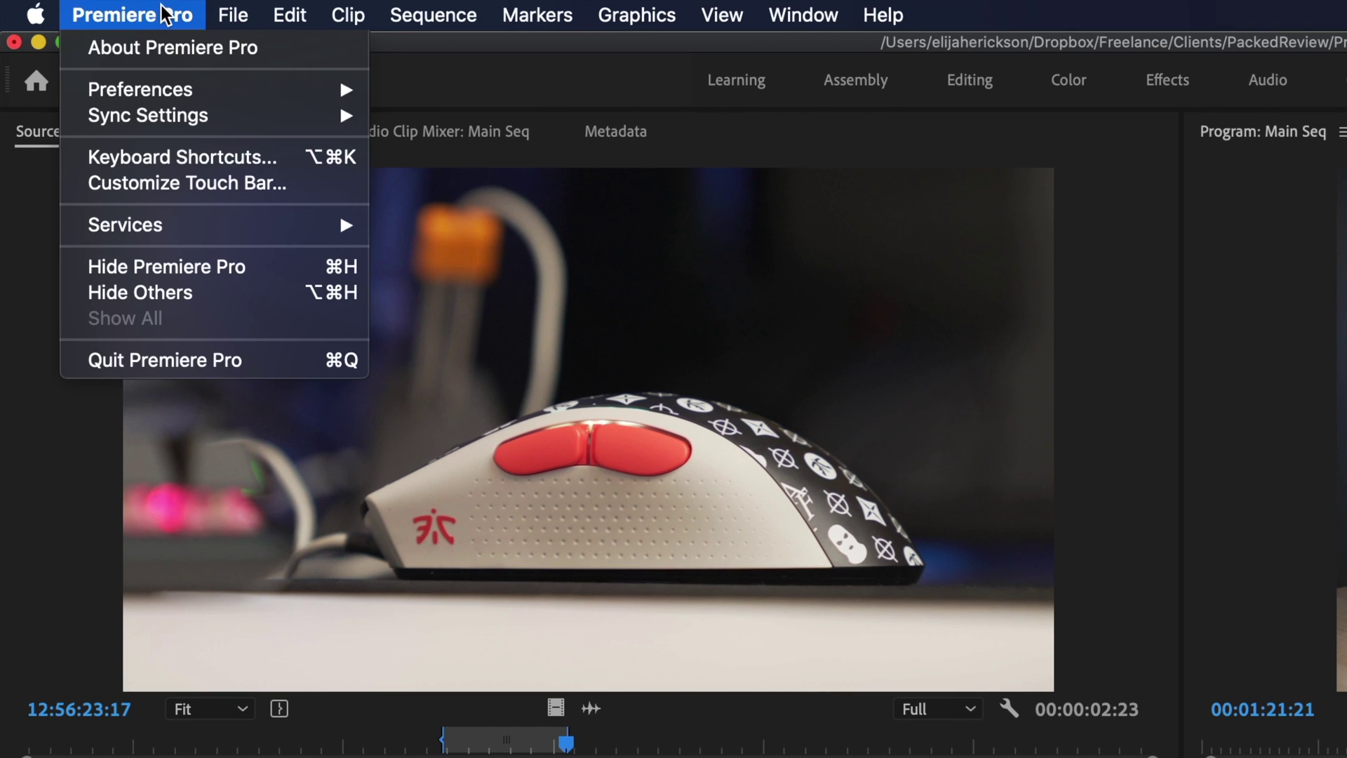
{"action": "left_click", "coordinate": [281, 155]}
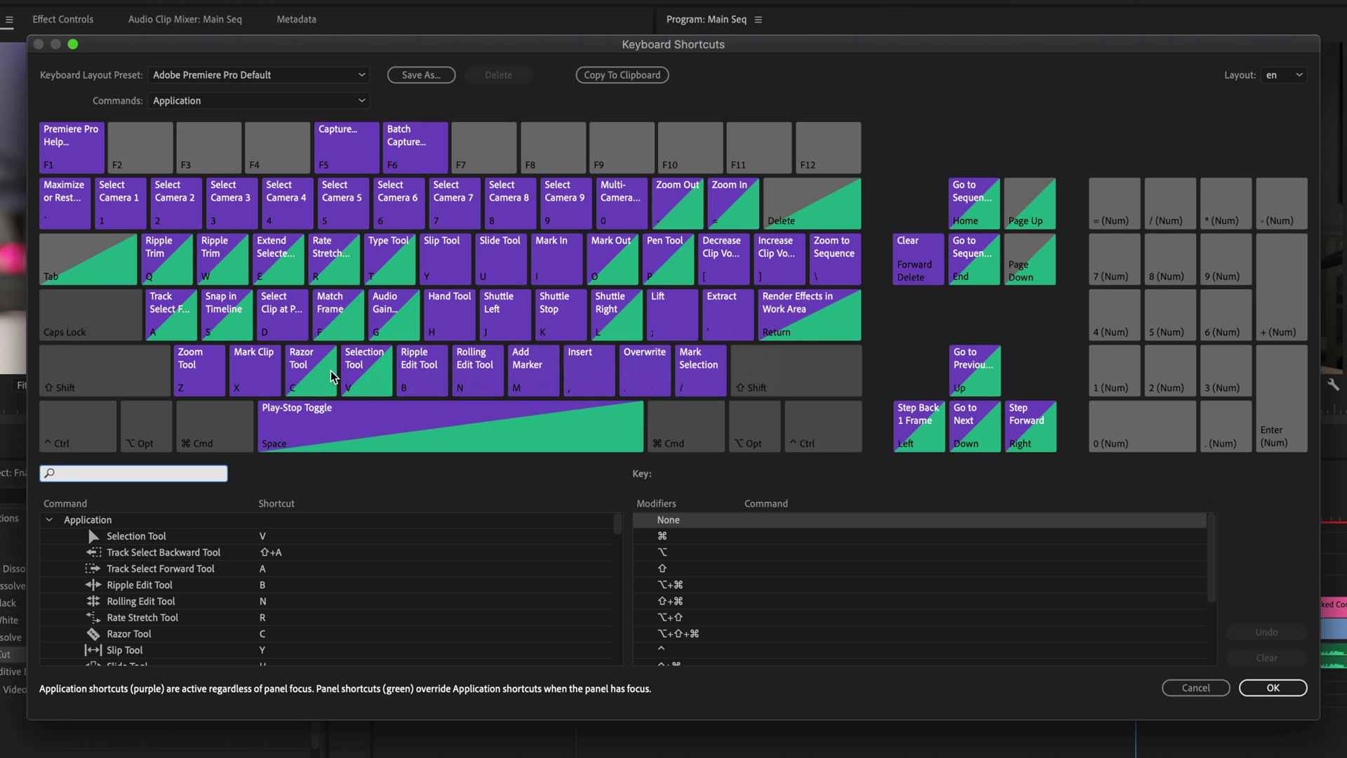
{"action": "left_click", "coordinate": [134, 537]}
{"action": "key", "text": "g"}
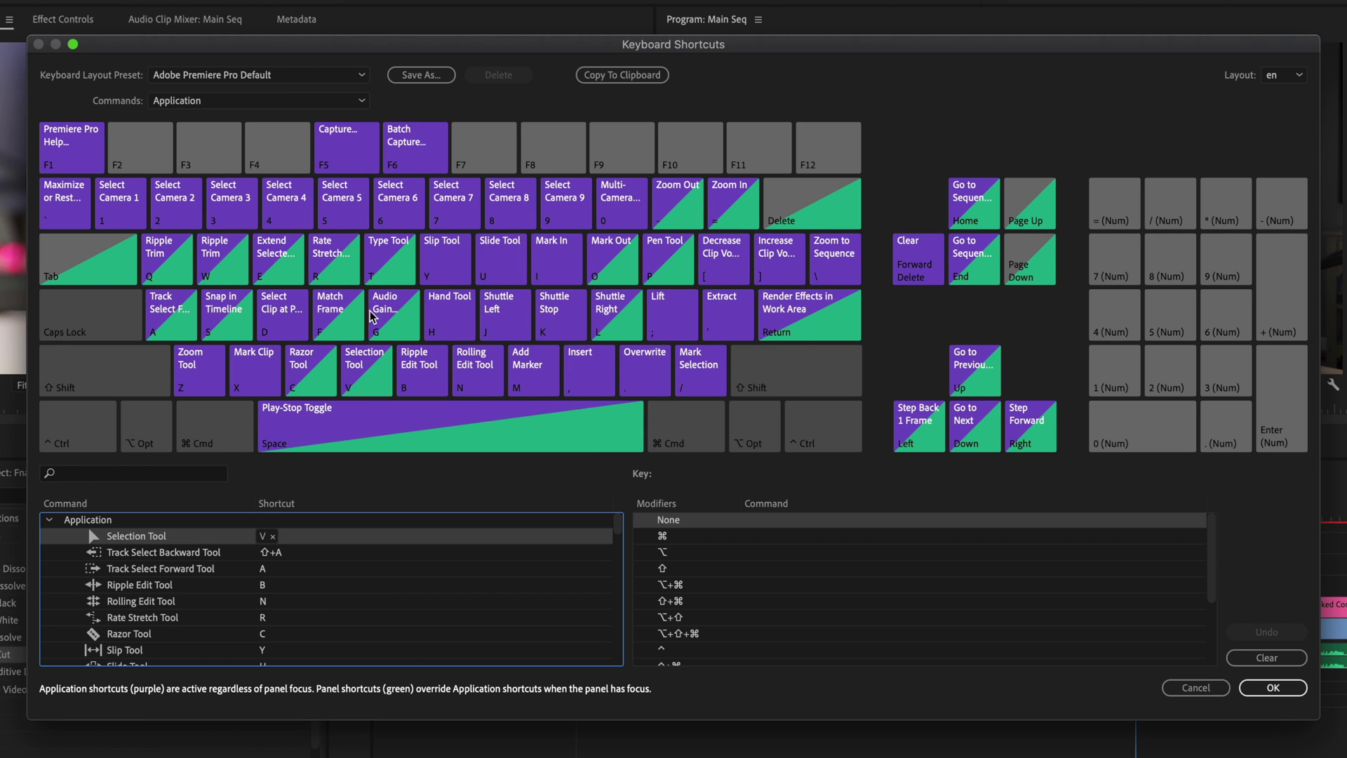